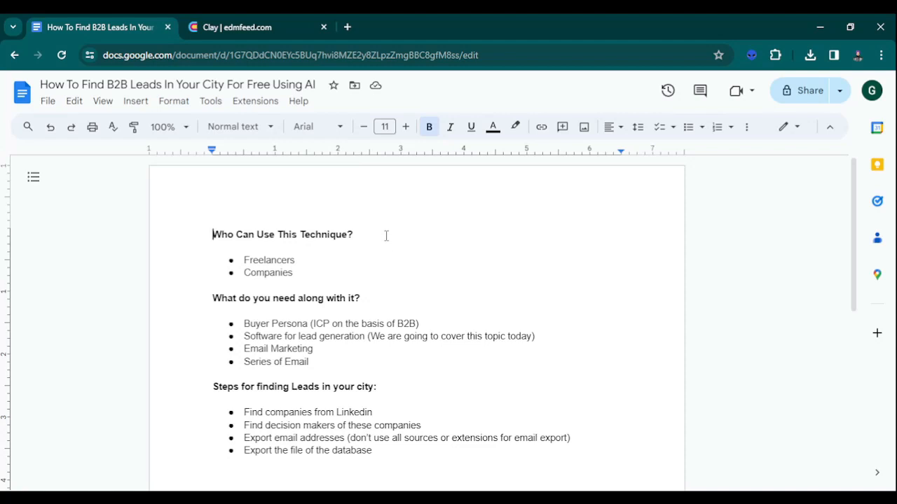
Review the document's title and the Freelancers and Companies bullets under "Who Can Use This Technique?".
click(146, 85)
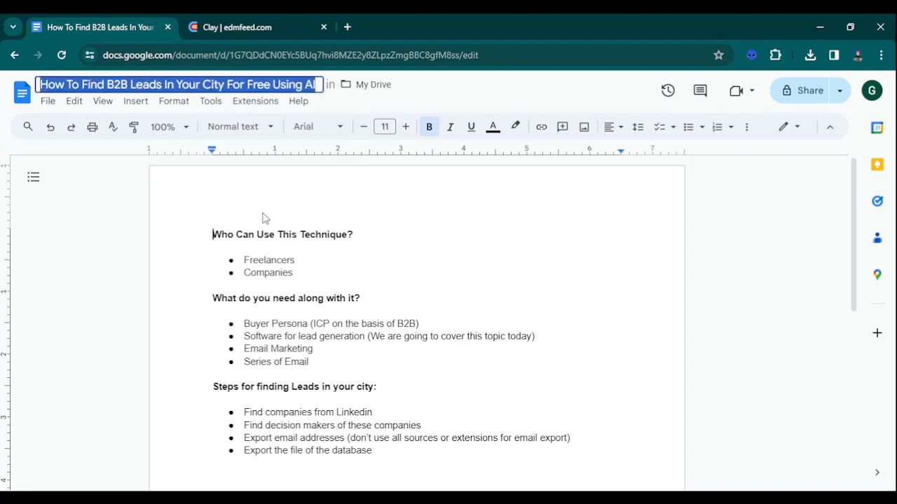
click(284, 235)
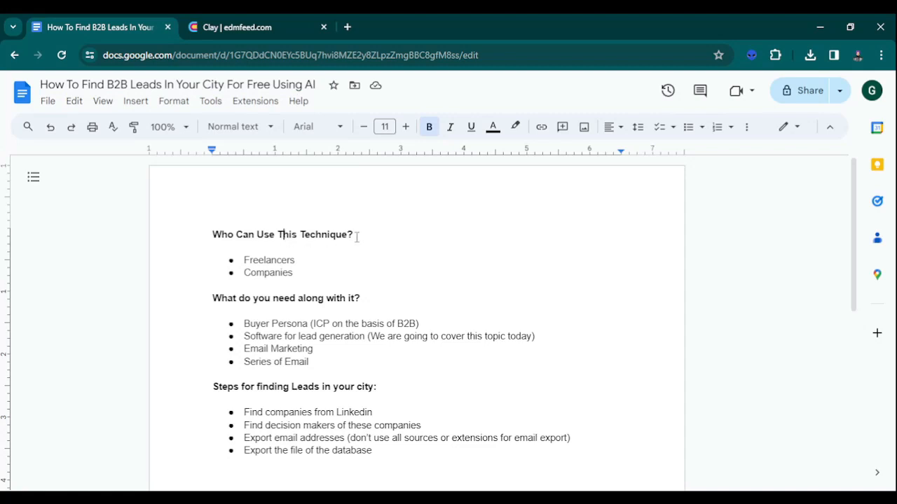
double_click(279, 265)
drag(300, 274, 243, 279)
click(306, 263)
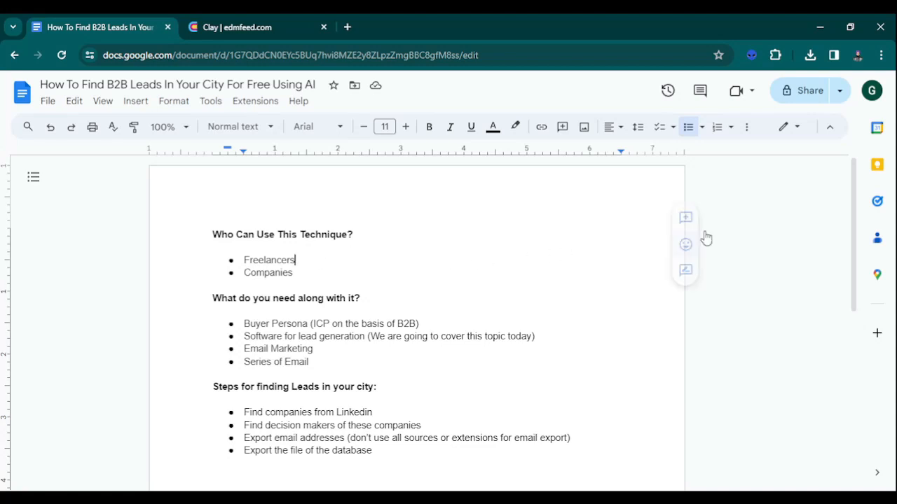
scroll(854, 211, down, 1)
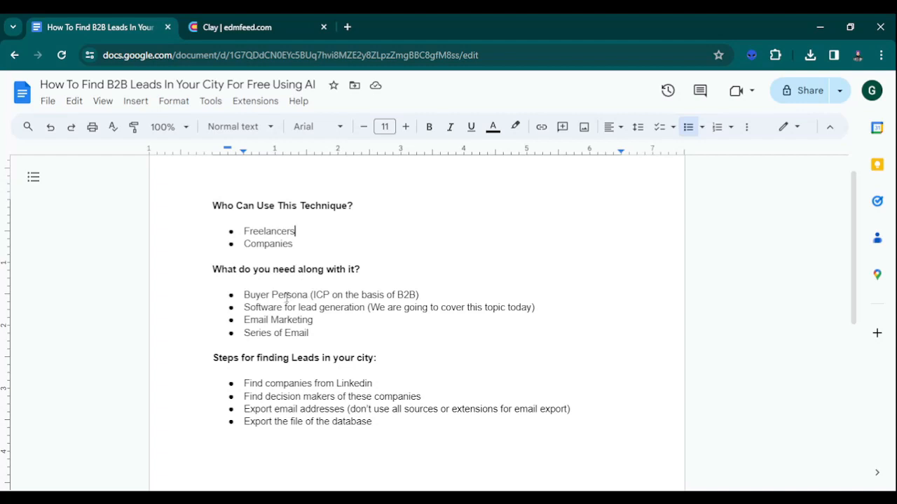
Read through the four bullets under "What do you need along with it?", from Buyer Persona to Series of Email.
drag(243, 295, 360, 295)
click(342, 296)
drag(419, 295, 550, 308)
click(287, 307)
click(309, 319)
drag(314, 320, 244, 320)
click(295, 330)
drag(317, 320, 243, 320)
click(319, 319)
drag(309, 333, 243, 332)
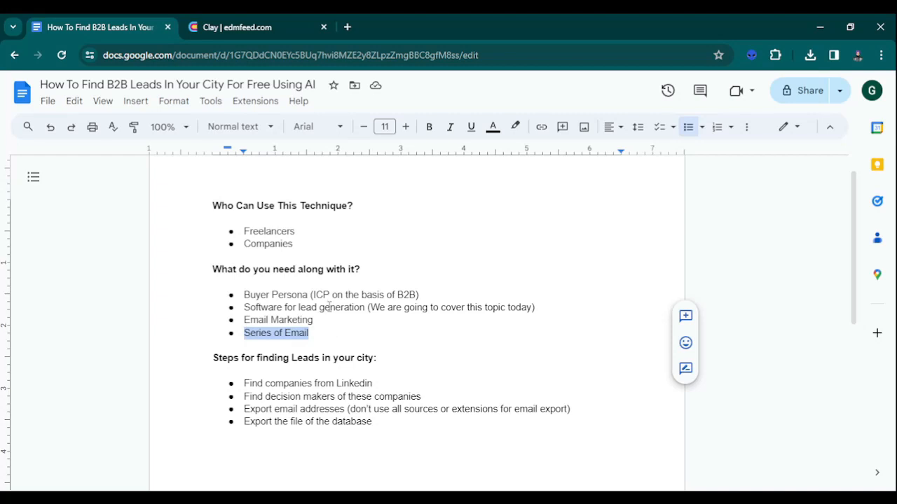
click(245, 307)
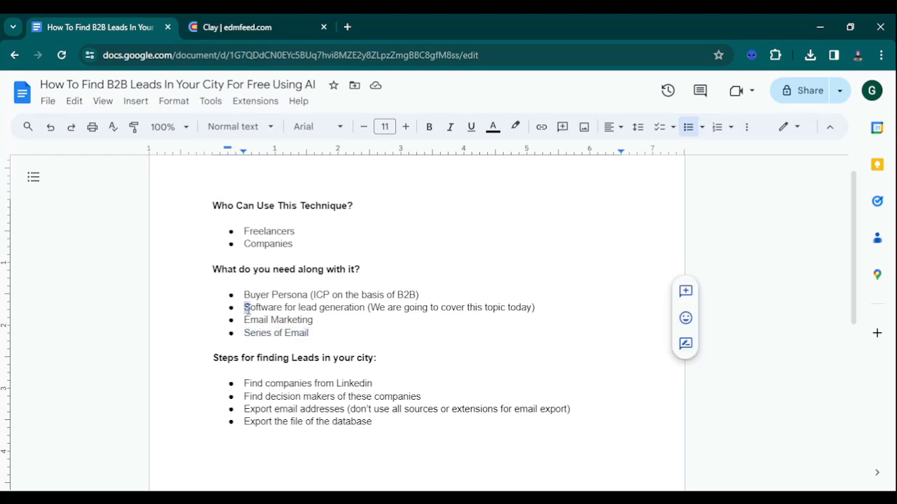
drag(245, 307, 540, 311)
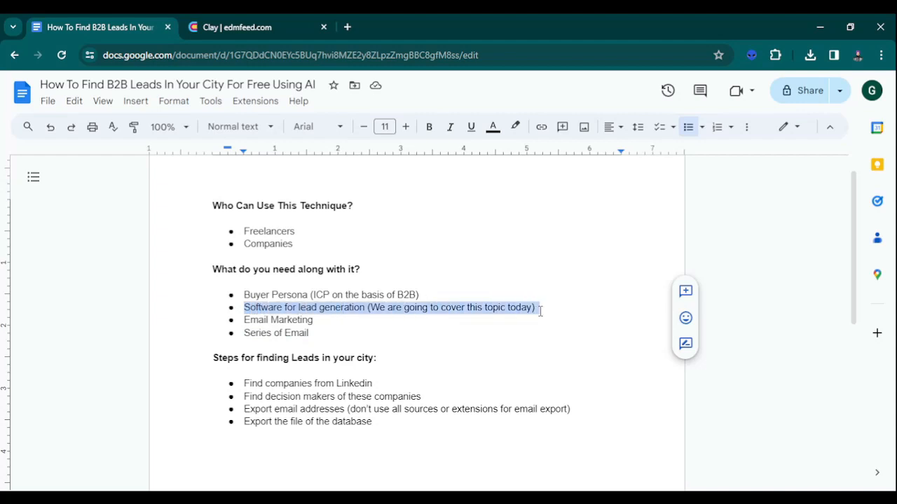
click(511, 311)
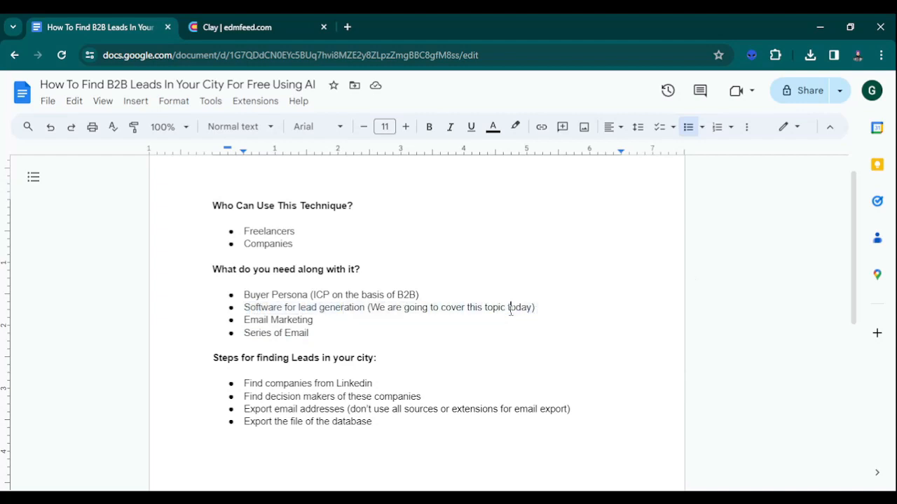
Recheck the document title and the requirement bullets, and glance at the open Clay workspace.
click(279, 84)
click(215, 282)
drag(421, 295, 244, 295)
drag(323, 323, 236, 332)
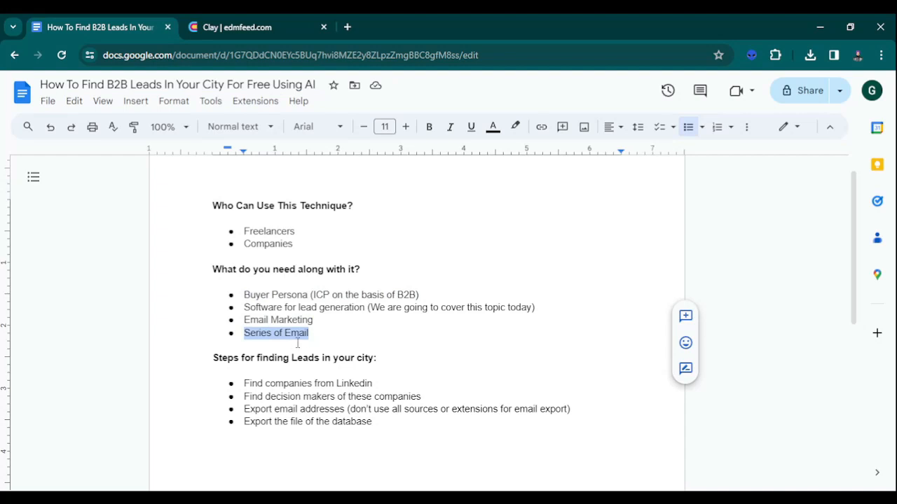
drag(542, 307, 244, 308)
click(312, 307)
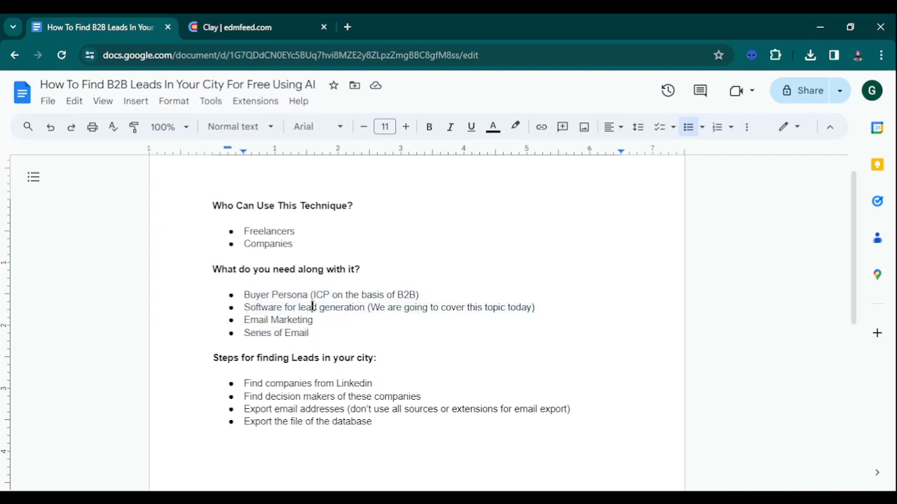
click(254, 31)
click(153, 21)
Read through the bullets under "Steps for finding Leads in your city", from finding companies to exporting the database file.
drag(373, 422, 372, 384)
click(315, 387)
drag(281, 397, 378, 397)
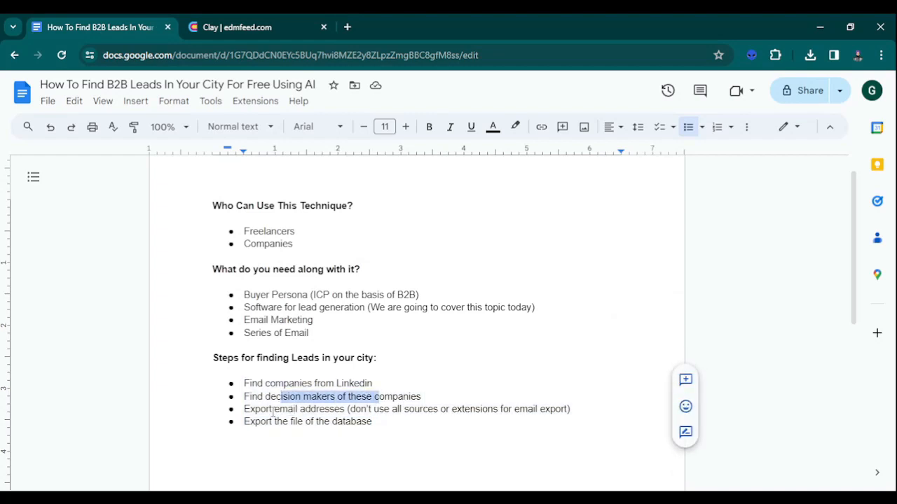
drag(273, 413, 363, 413)
drag(261, 422, 398, 425)
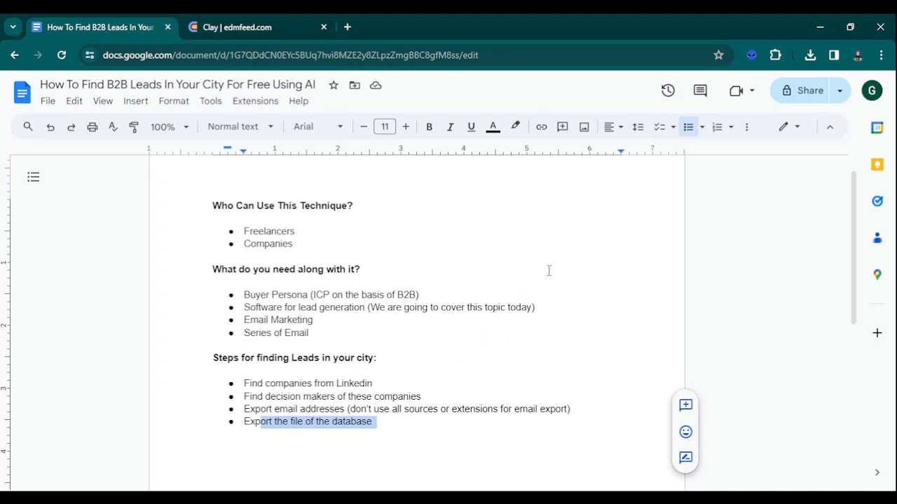
Search Google for "clay", view the Clay Labs website from the results, and close it.
click(347, 27)
text(clay)
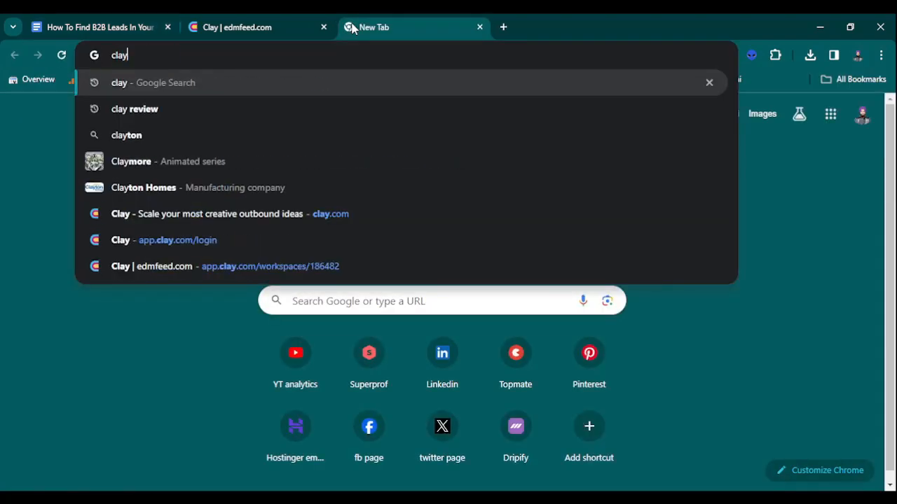
key(Return)
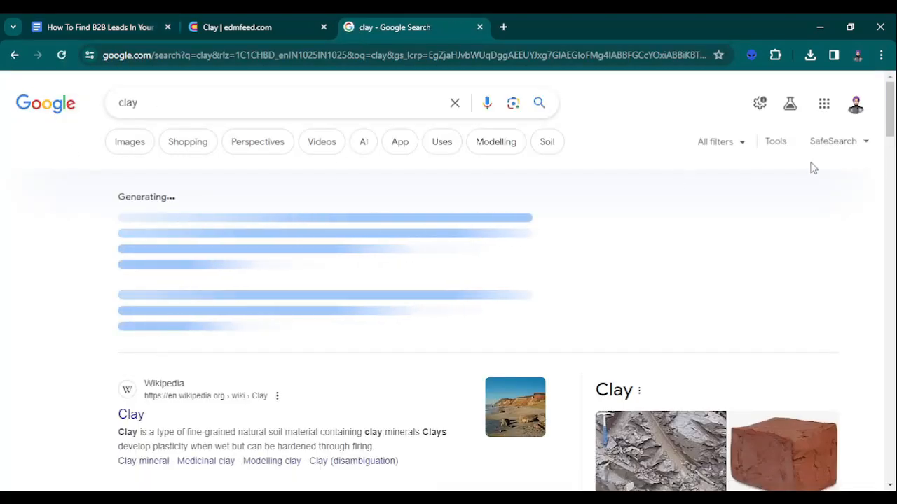
scroll(745, 261, down, 3)
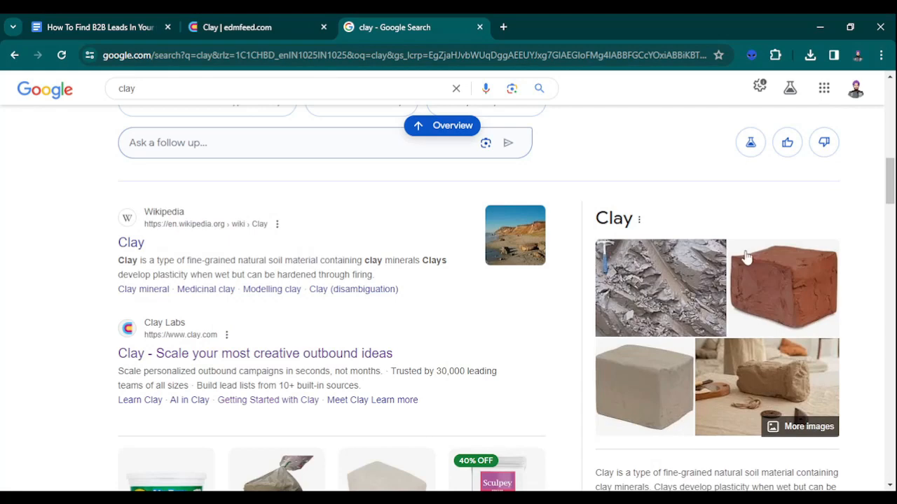
scroll(813, 188, down, 1)
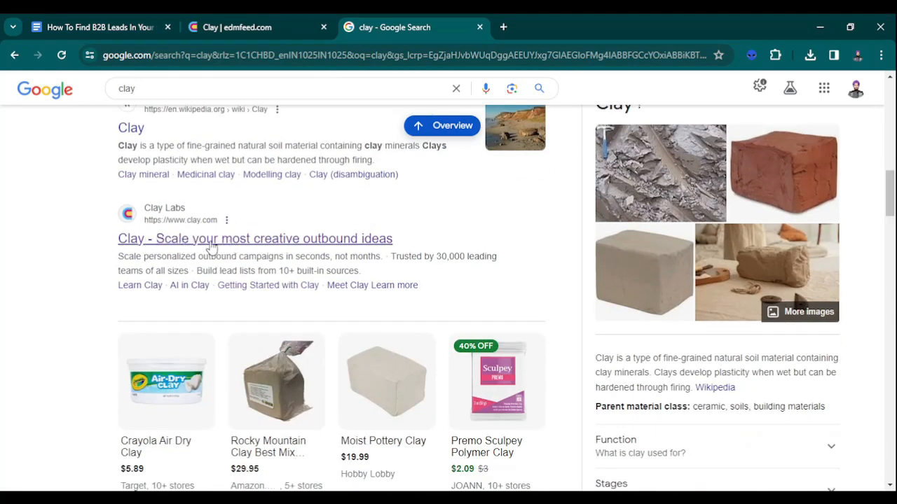
click(261, 241)
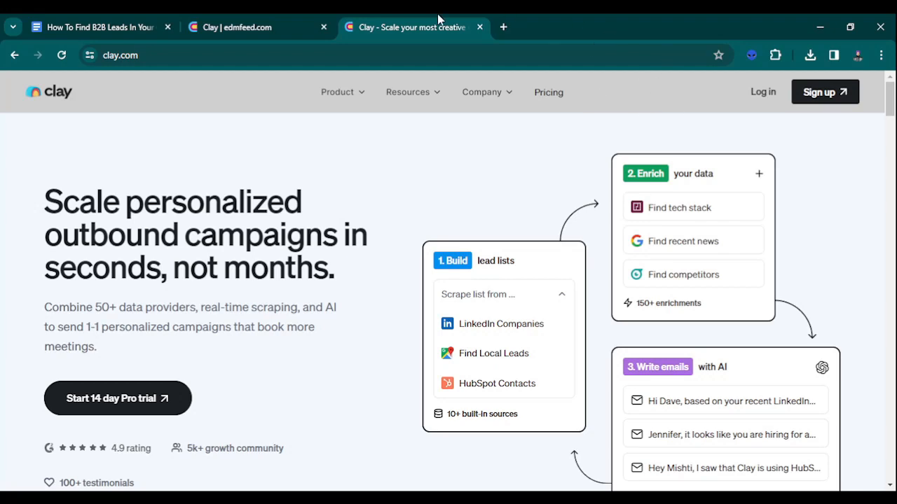
click(480, 26)
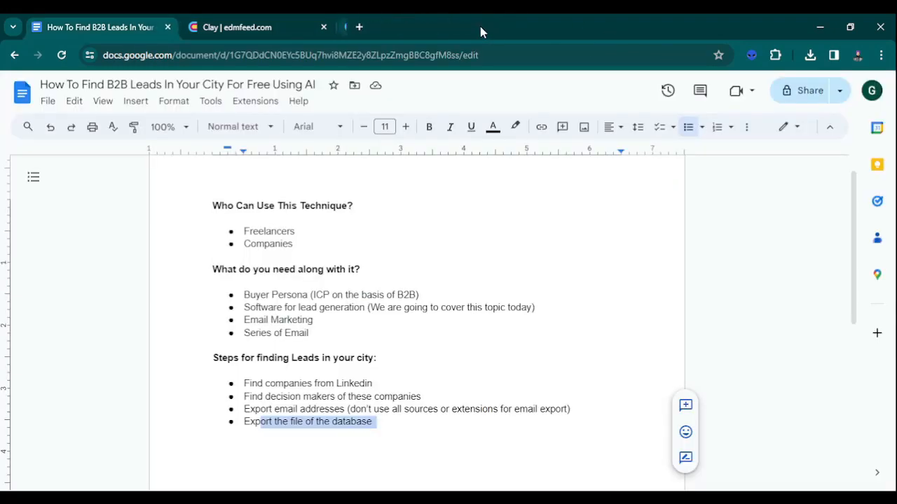
In the Clay workspace, start a new table with Find Companies from LinkedIn and enter Furniture as the lookalike company.
click(424, 369)
click(415, 388)
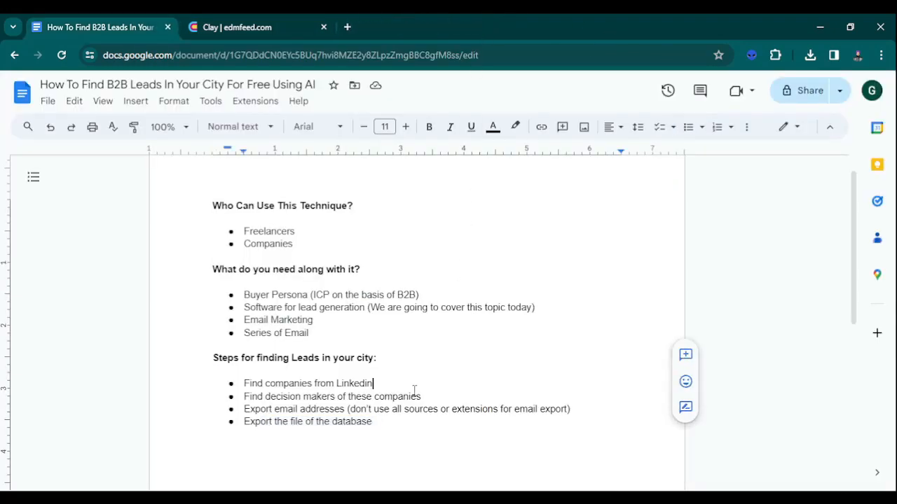
click(290, 21)
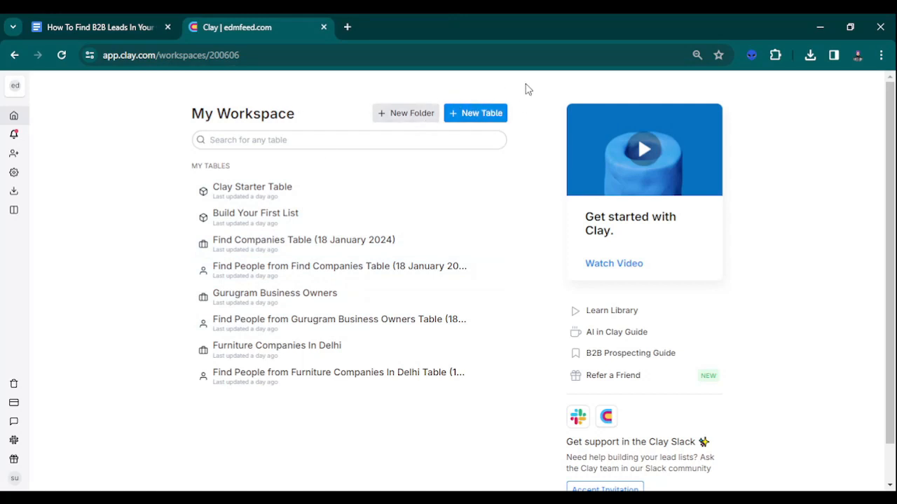
click(476, 118)
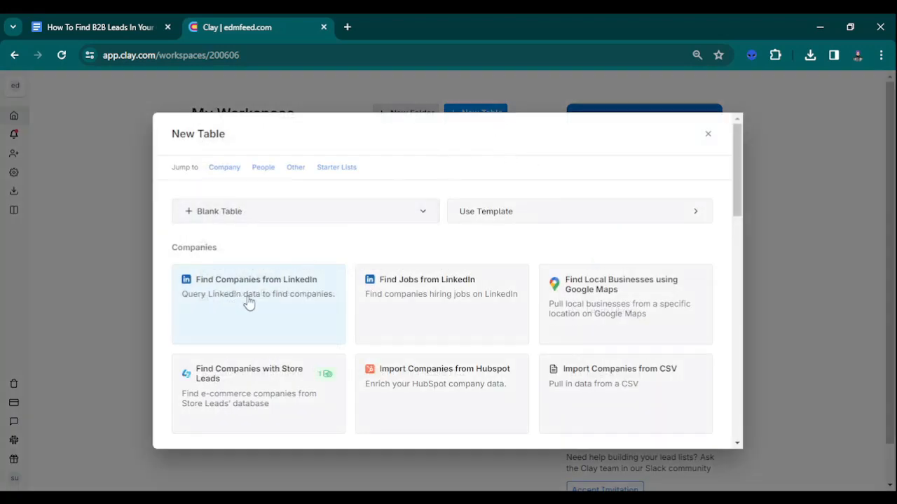
click(287, 298)
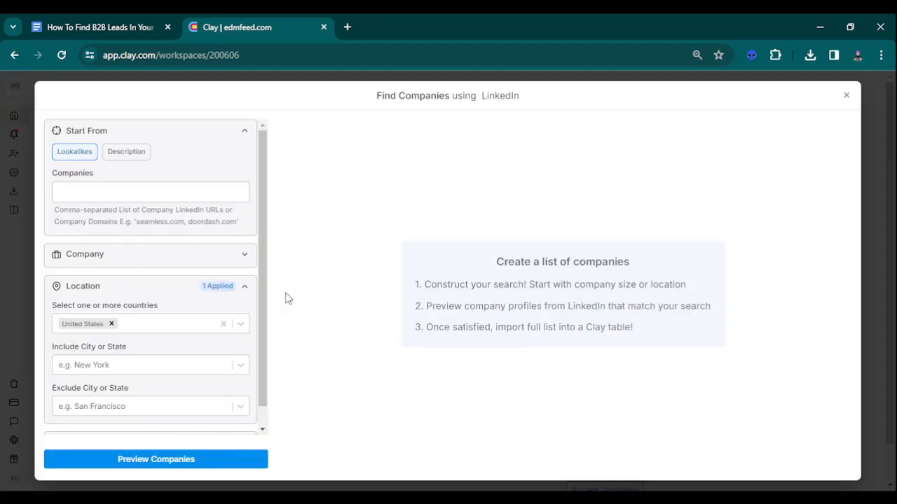
click(171, 190)
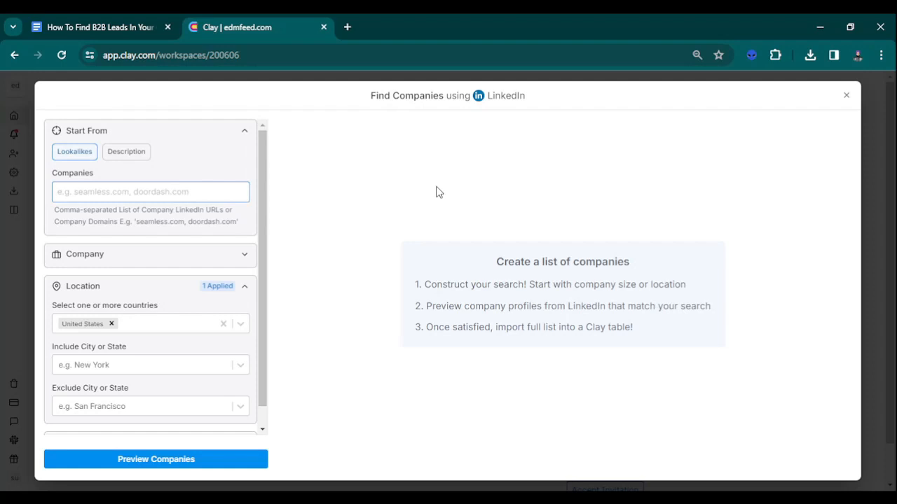
text(Furniture)
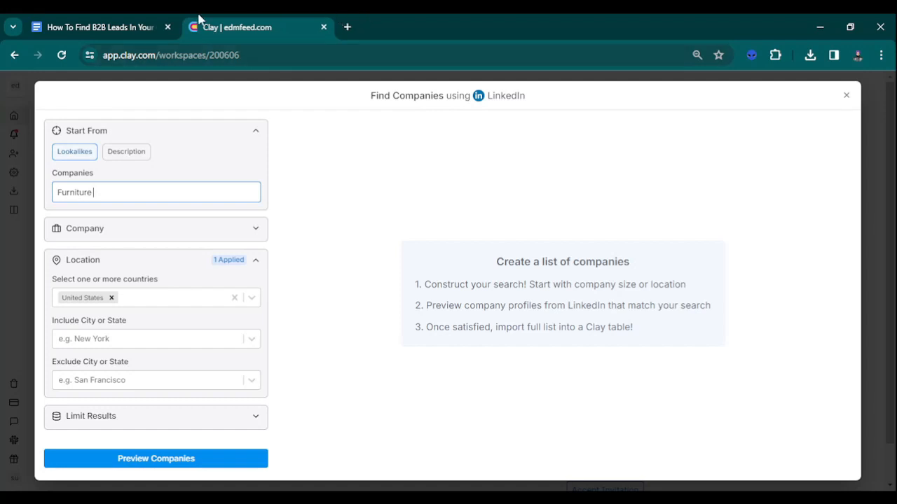
Check the Buyer Persona bullet in the Google Docs outline and return to the Clay company search.
click(100, 28)
drag(419, 295, 244, 294)
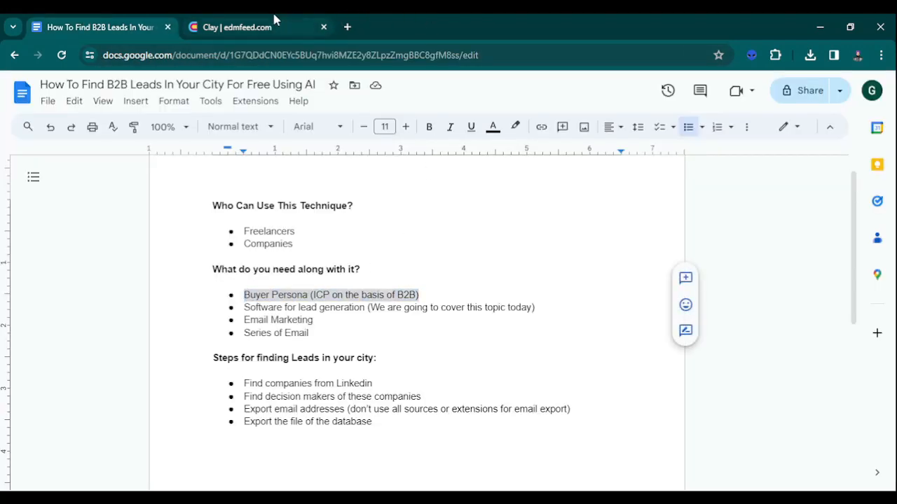
click(277, 27)
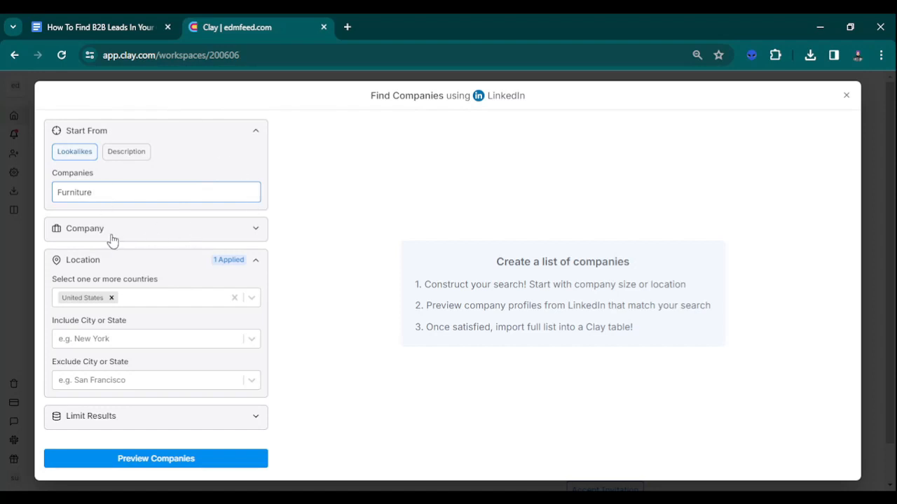
Add Furniture as the industry in the search's company filters and collapse that section.
click(164, 232)
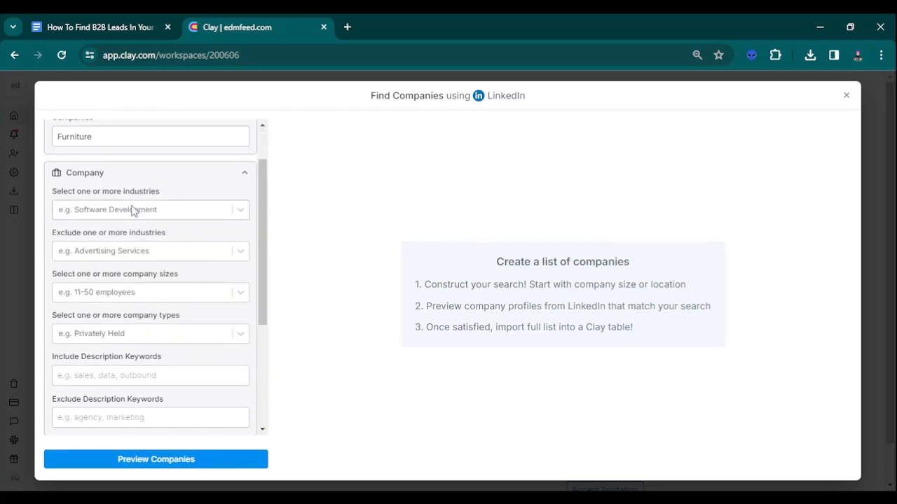
click(133, 210)
text(furniture)
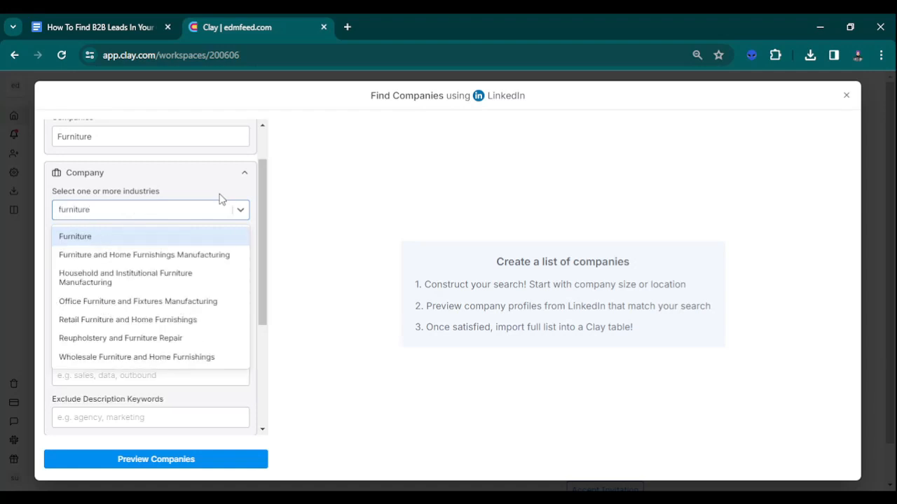
click(136, 238)
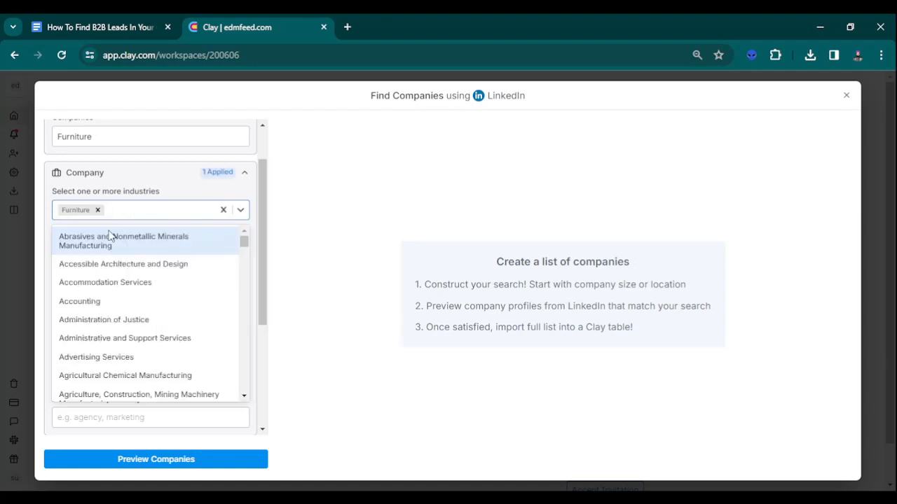
click(254, 157)
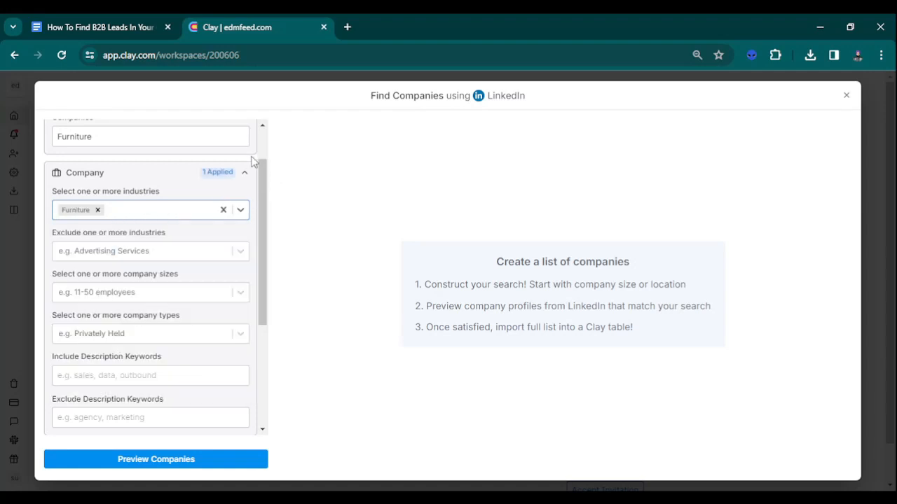
mouse_move(265, 189)
mouse_down()
mouse_move(268, 150)
mouse_move(266, 203)
mouse_move(268, 187)
mouse_up()
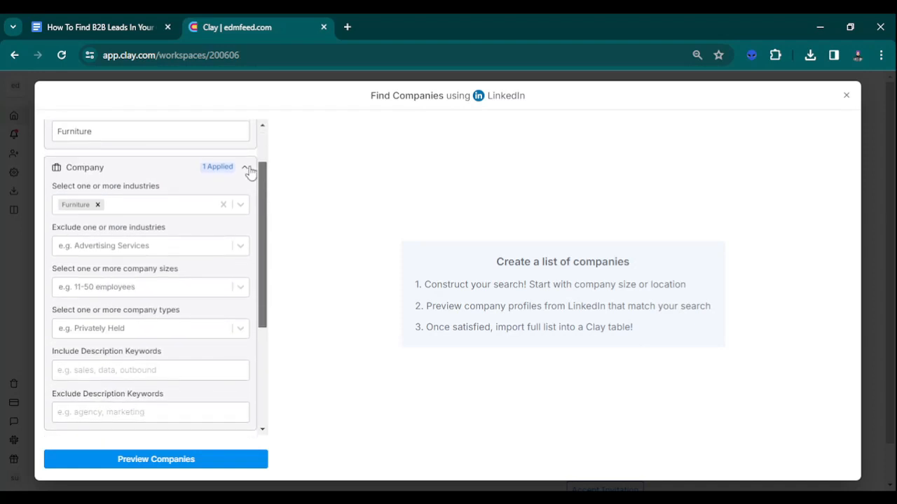
click(251, 171)
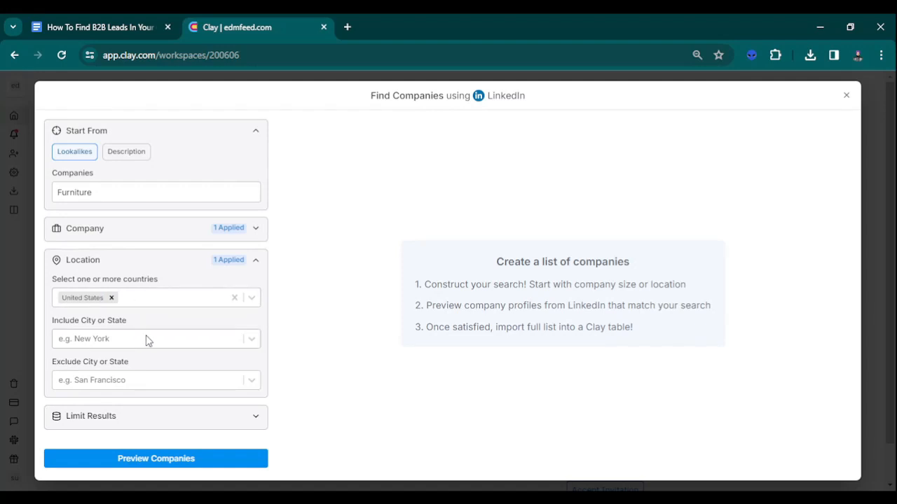
Add Houston as the included city in the company search's location filter.
click(114, 339)
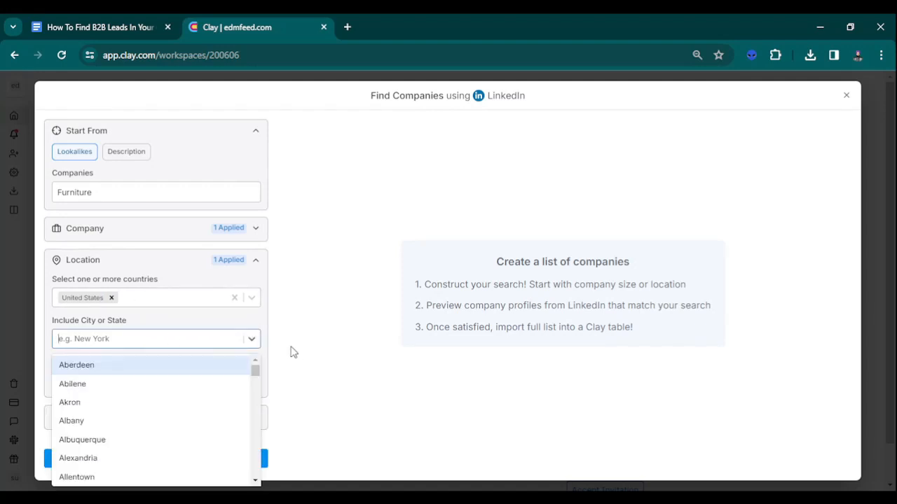
text(hosuto)
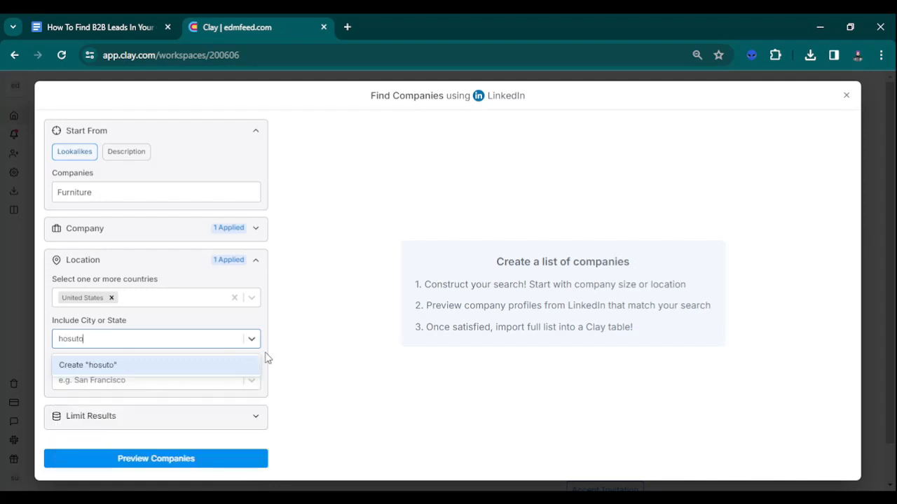
key(BackSpace)
text(ustin)
key(BackSpace)
key(BackSpace)
key(BackSpace)
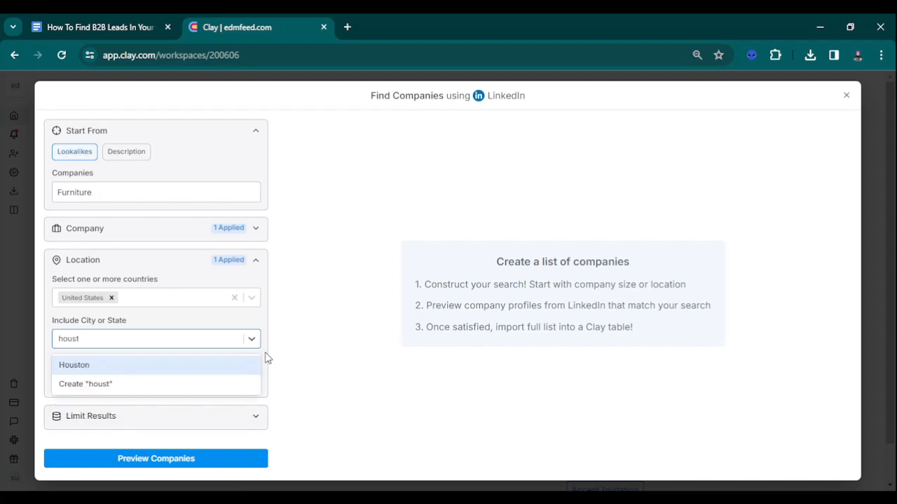
text(ton)
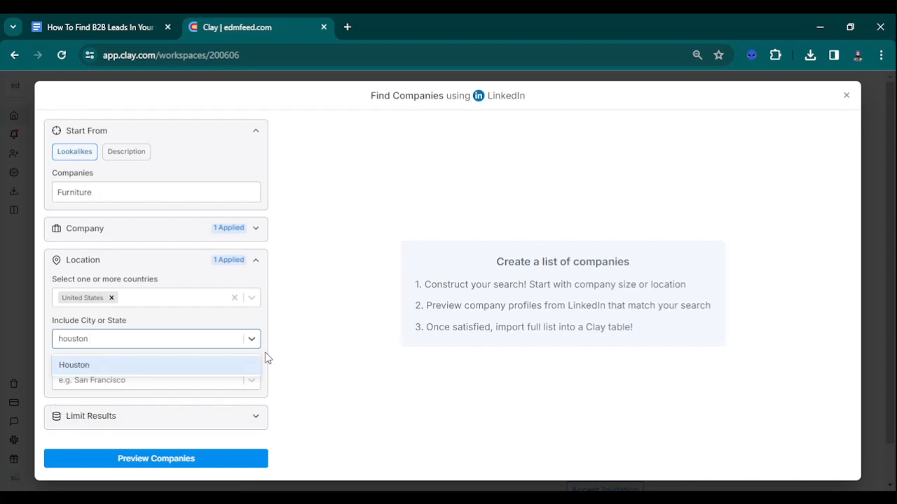
click(110, 365)
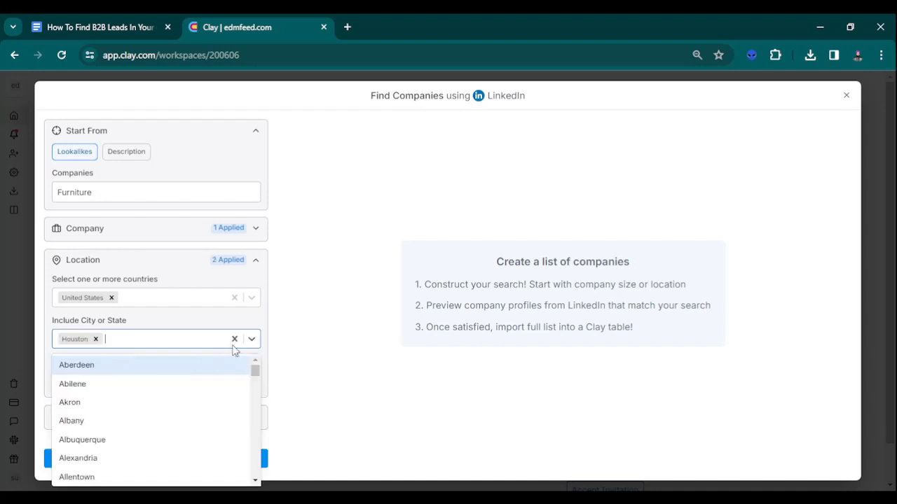
click(196, 323)
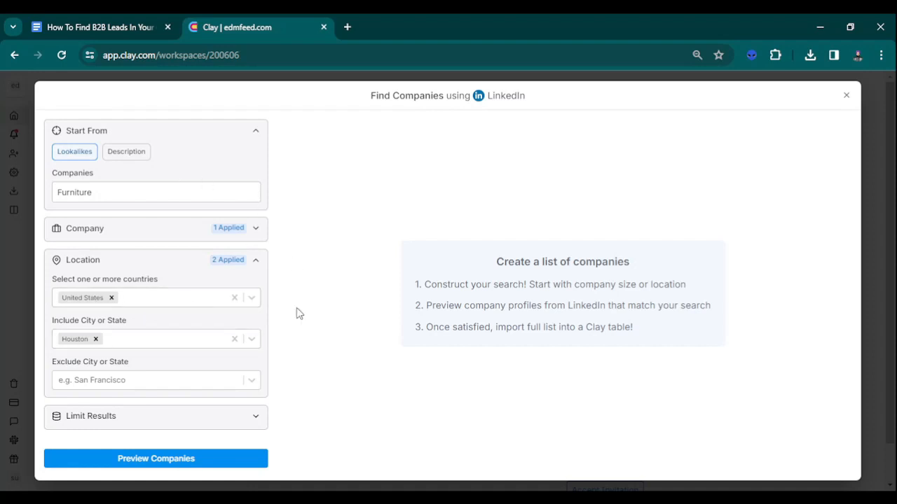
Preview the matching companies, review their columns through LinkedIn URL, and start importing them to a new table.
click(212, 461)
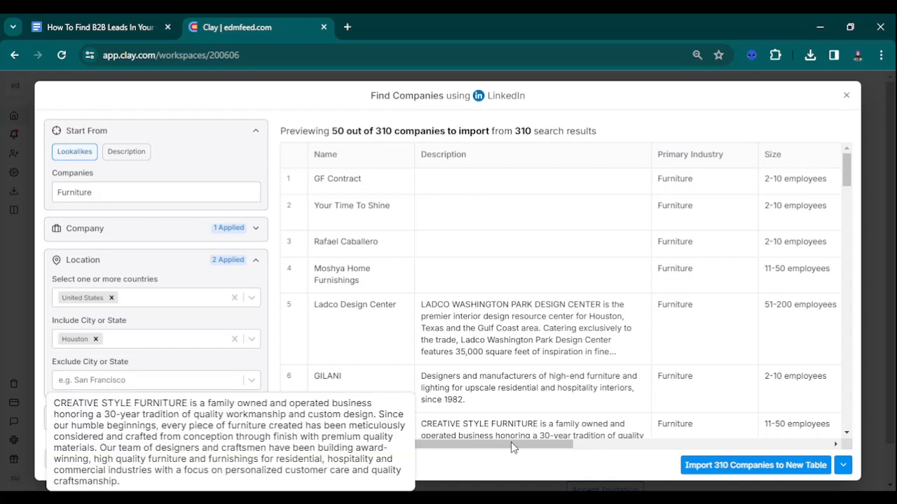
drag(512, 443, 736, 445)
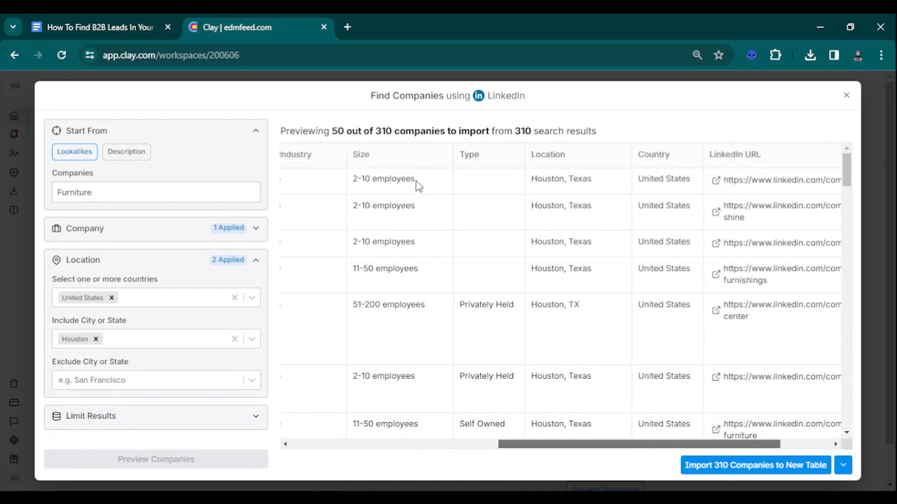
drag(662, 448, 715, 446)
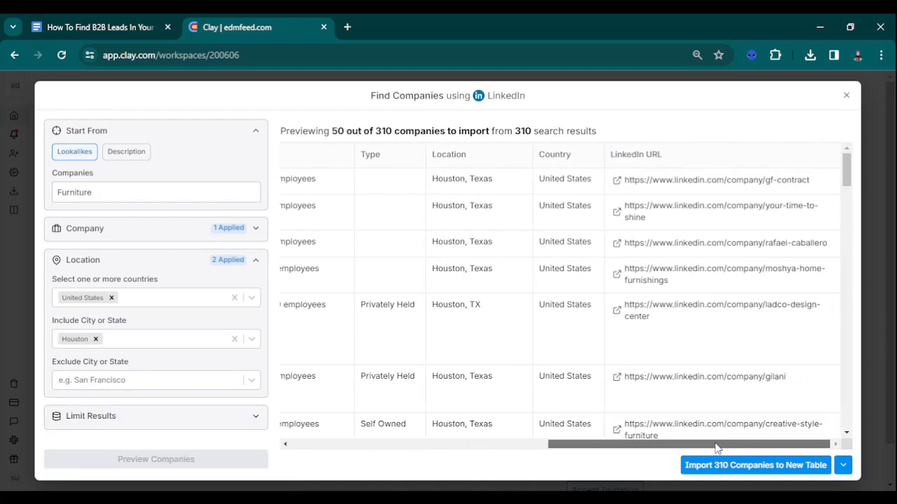
click(751, 466)
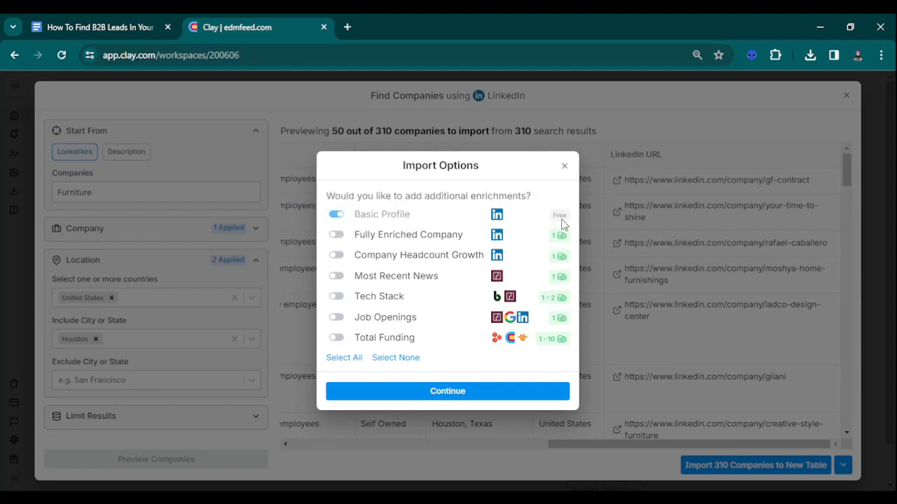
Open the Clay workspace through clay.com in a separate browser tab, check the remaining Clay credits, and return to the import options.
click(349, 27)
text(cla)
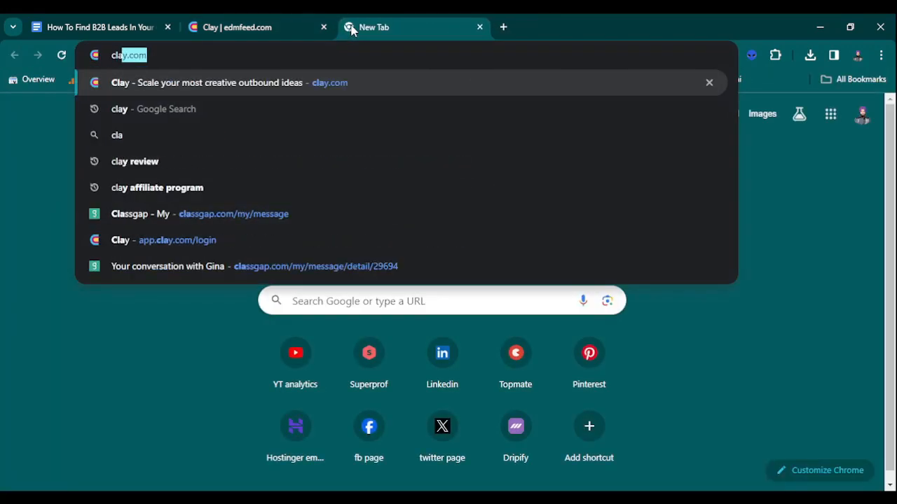
key(Return)
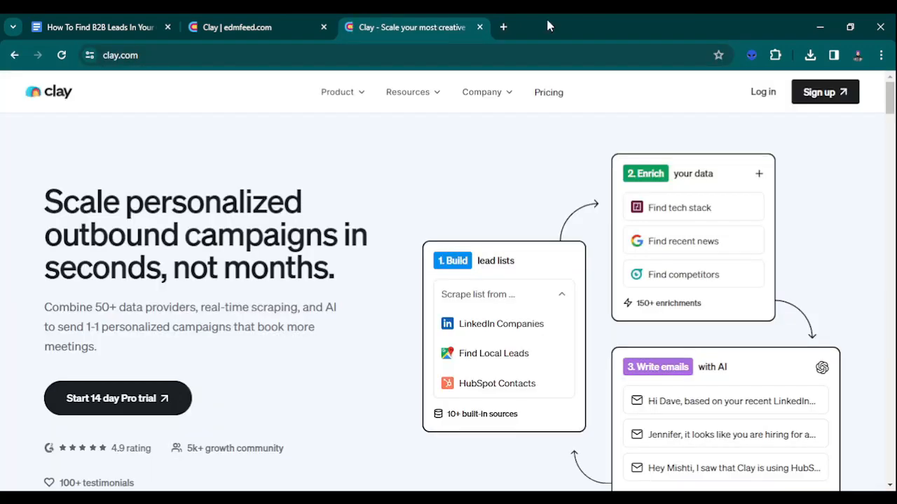
click(766, 94)
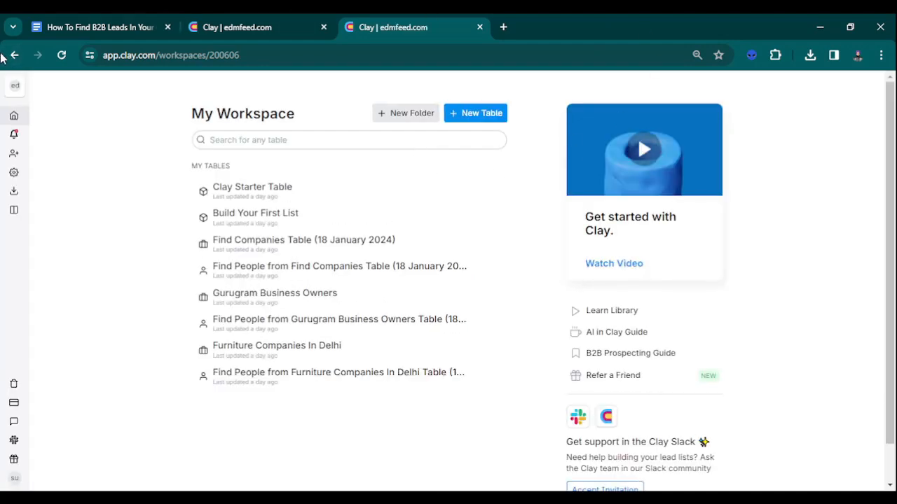
mouse_move(8, 171)
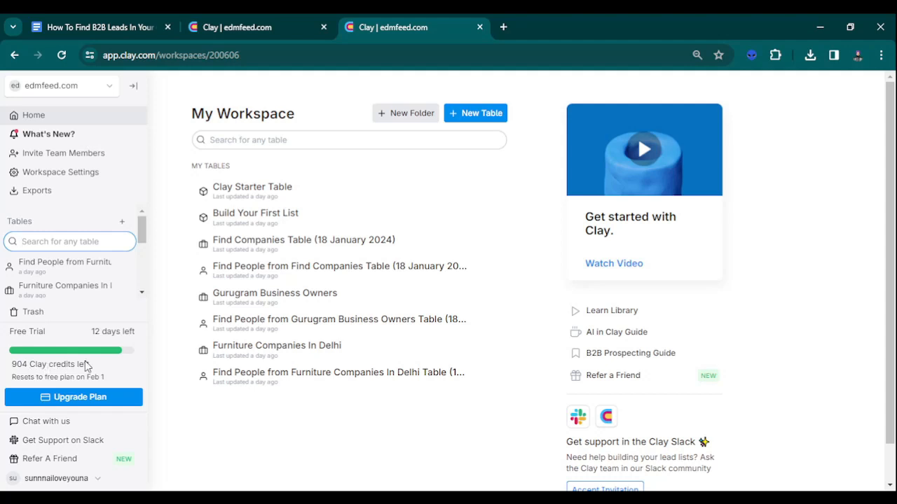
click(238, 28)
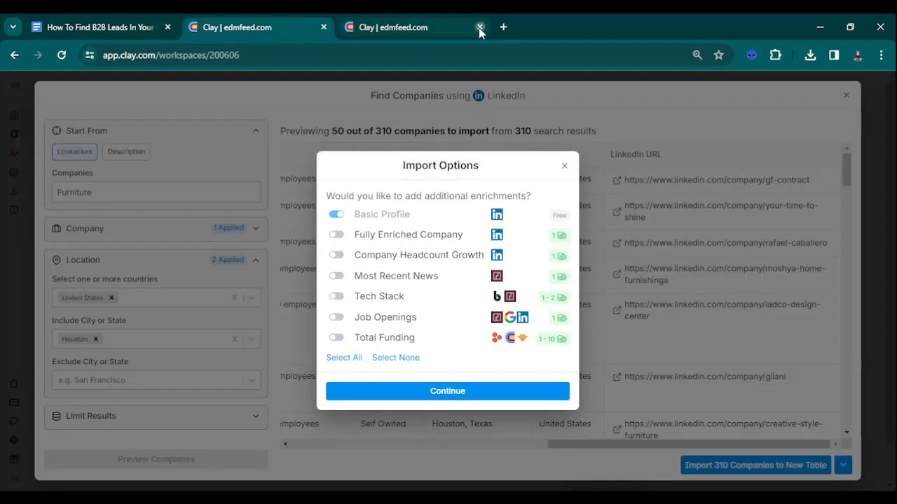
click(480, 27)
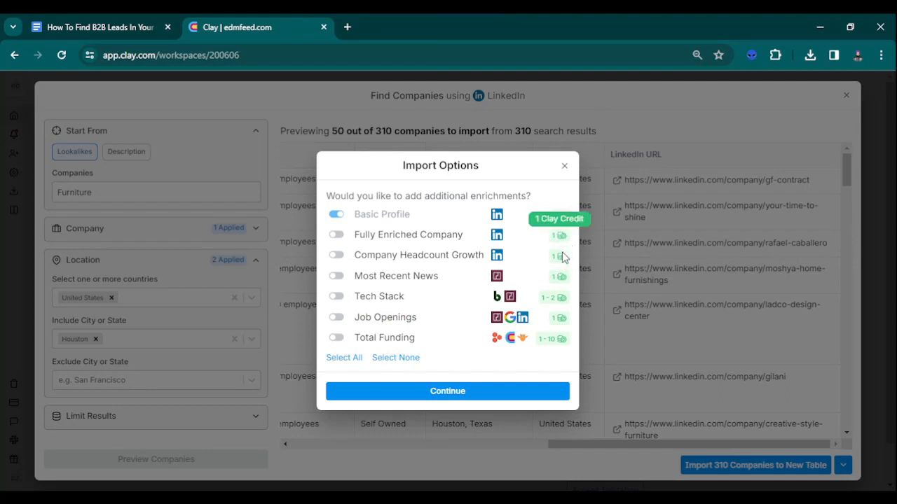
Import the companies with only the Basic Profile enrichment, and review the new table's columns through LinkedIn URL.
mouse_move(561, 309)
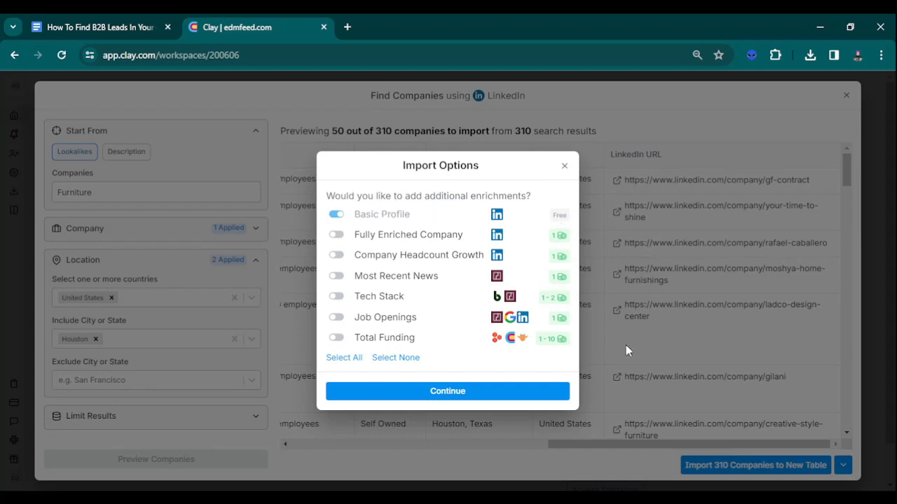
click(430, 392)
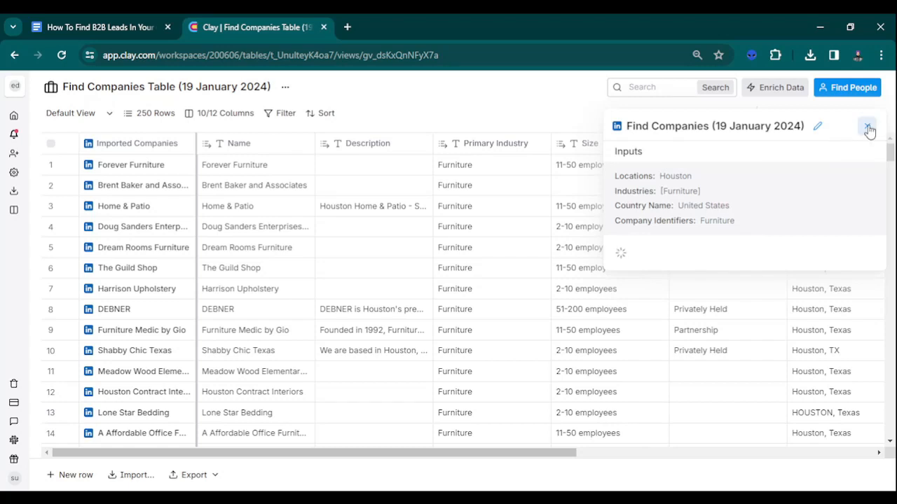
click(868, 131)
drag(488, 454, 817, 449)
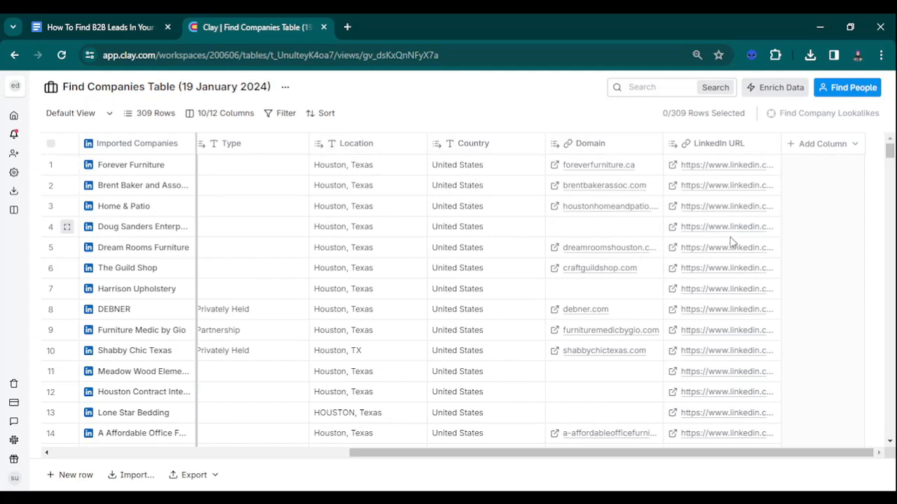
drag(568, 454, 273, 453)
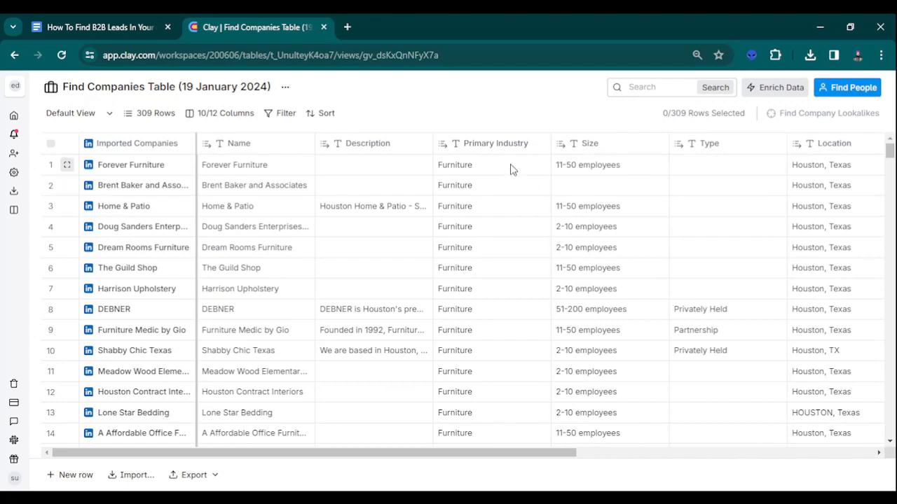
click(850, 91)
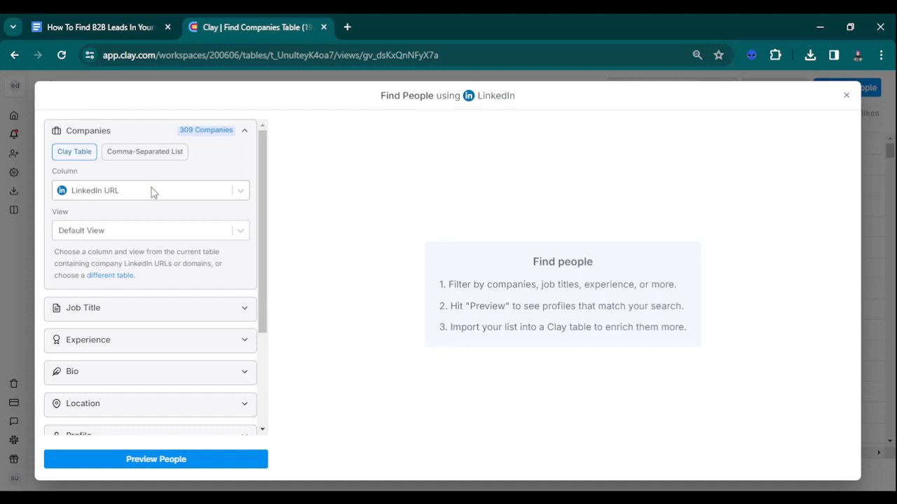
click(848, 96)
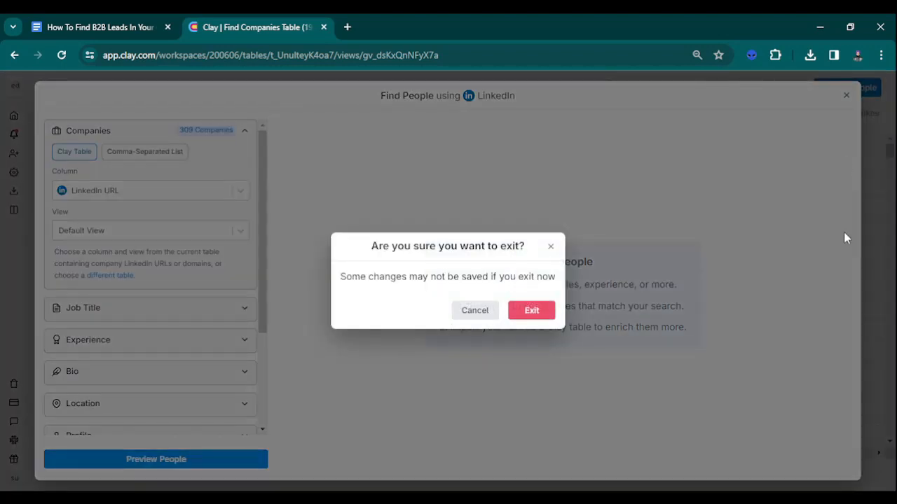
click(533, 311)
Check the table's LinkedIn URL column, start a Find People search from the table, and expand its job title filters.
drag(540, 457, 813, 439)
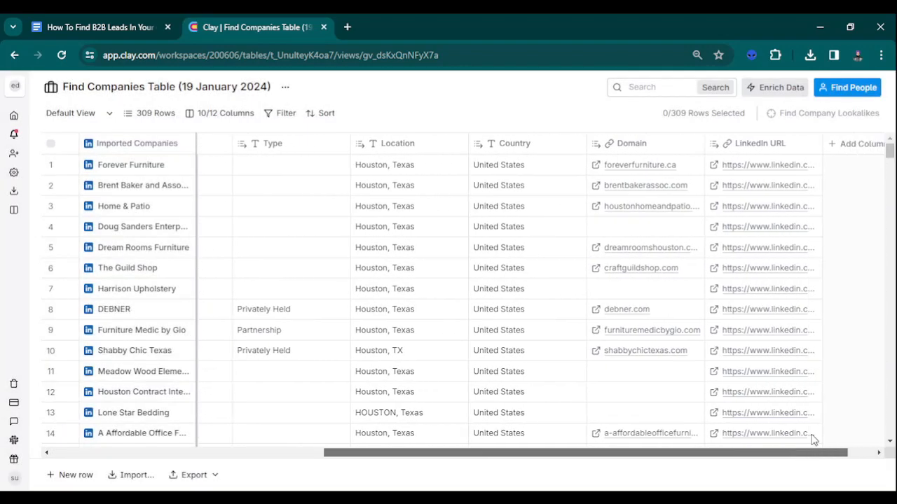
drag(764, 289, 781, 378)
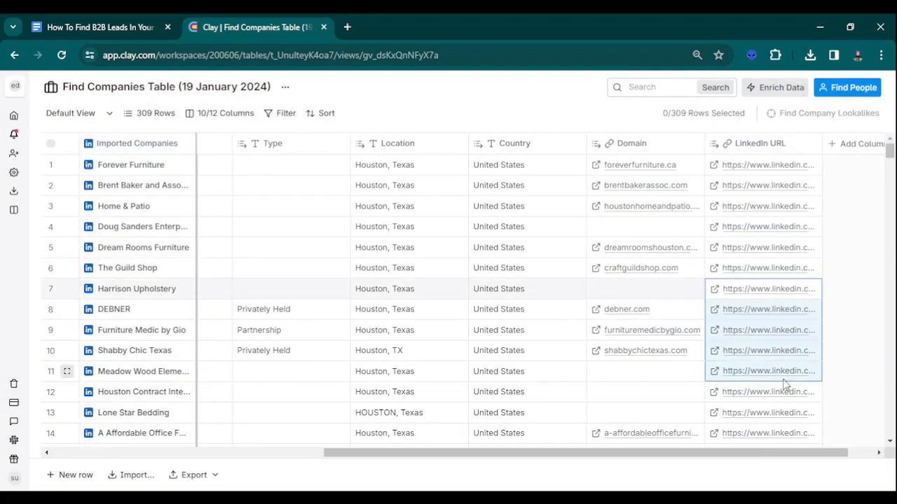
click(839, 87)
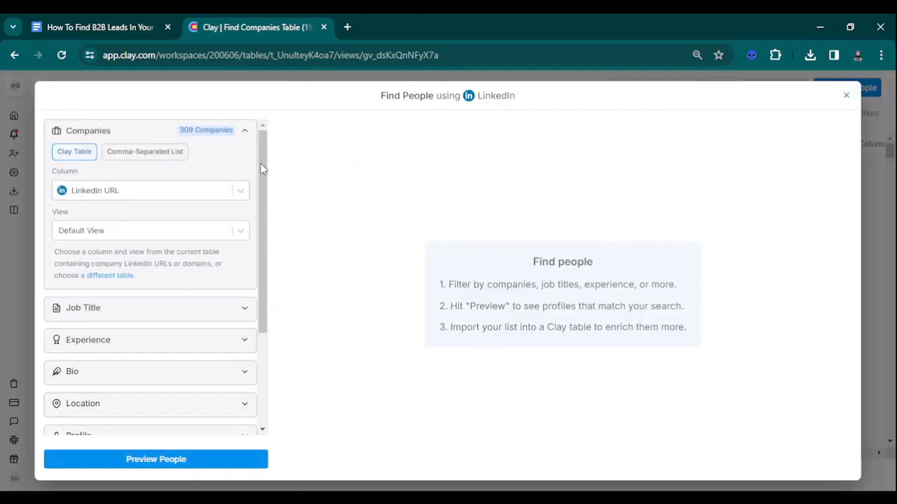
scroll(258, 182, down, 3)
click(226, 229)
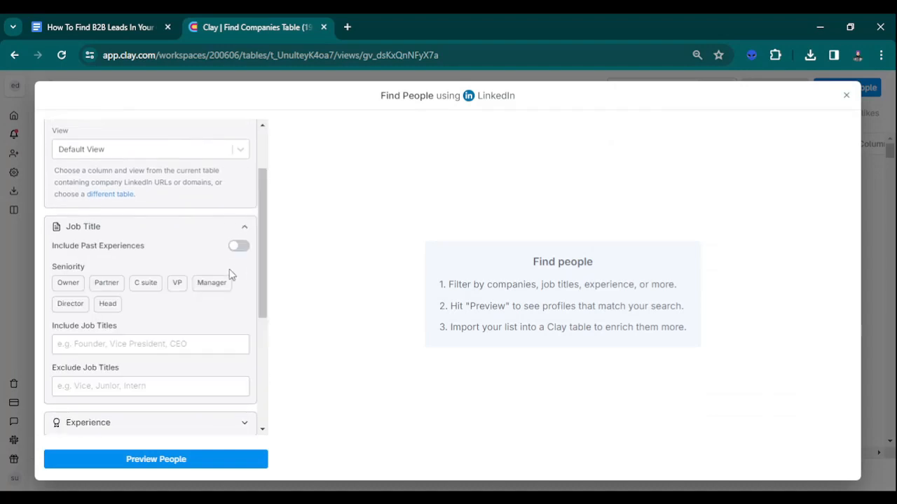
Select the Owner, Director, Head and Partner seniorities, leaving C suite unselected, and collapse the job title filters.
click(73, 289)
click(73, 309)
click(106, 304)
click(107, 283)
click(146, 287)
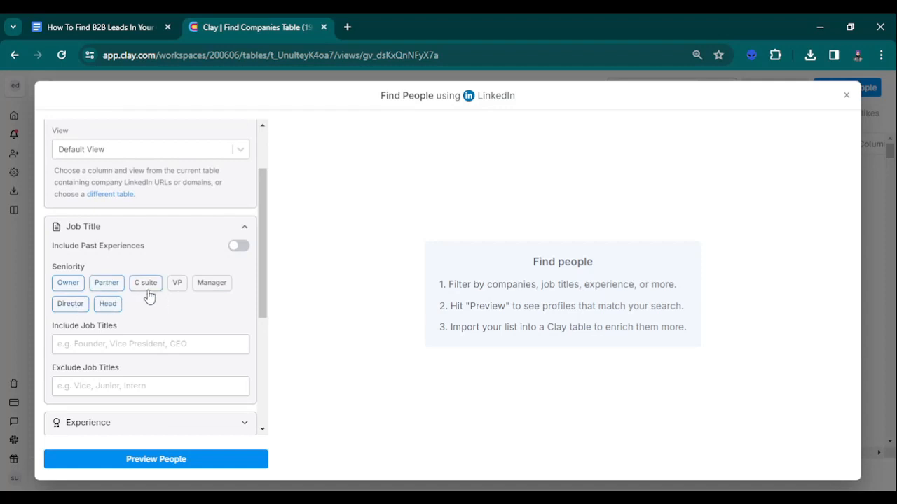
click(146, 293)
drag(260, 262, 263, 306)
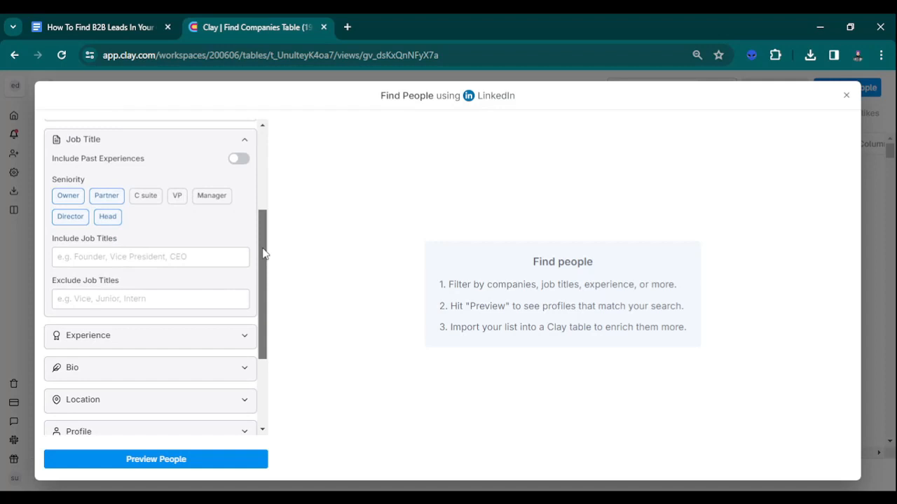
scroll(264, 254, up, 1)
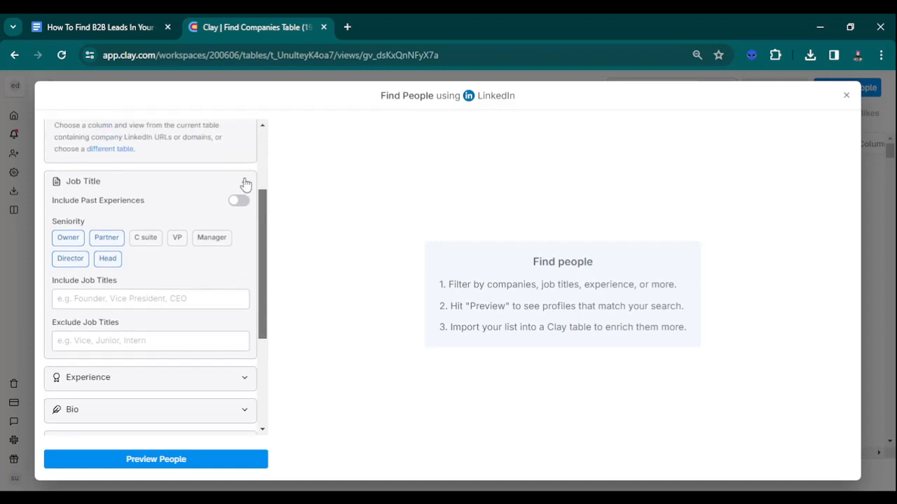
click(245, 183)
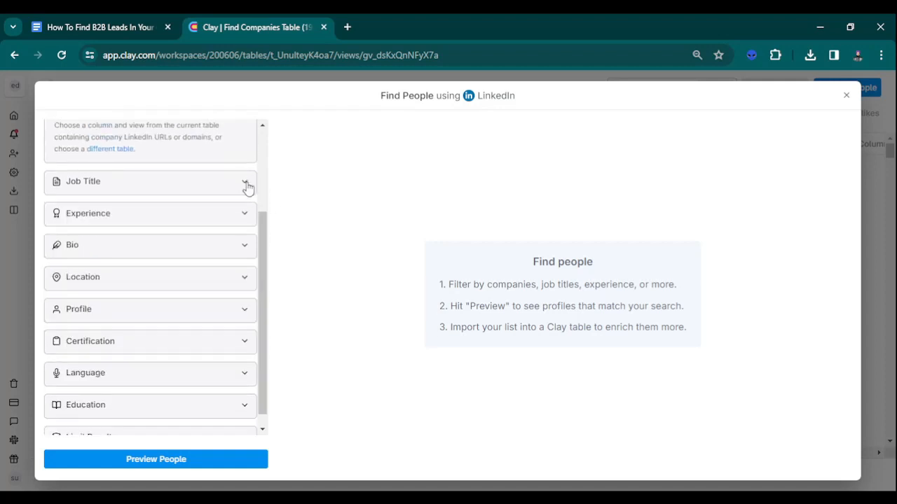
Set the people search's location filters to include United States and exclude "hosuton".
click(245, 281)
click(228, 319)
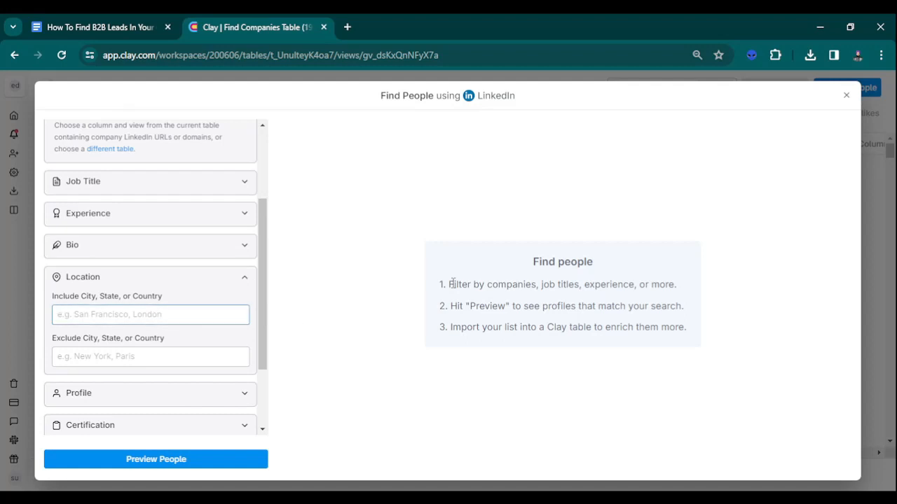
text(unit)
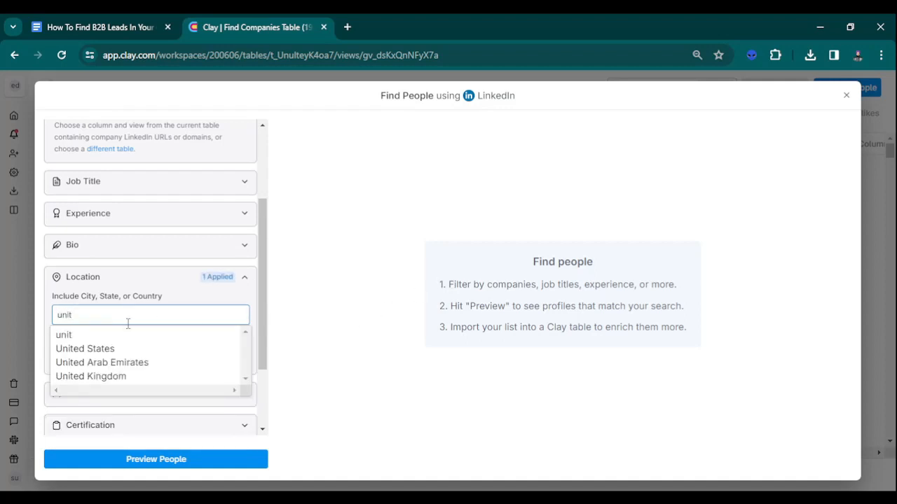
click(120, 349)
click(144, 355)
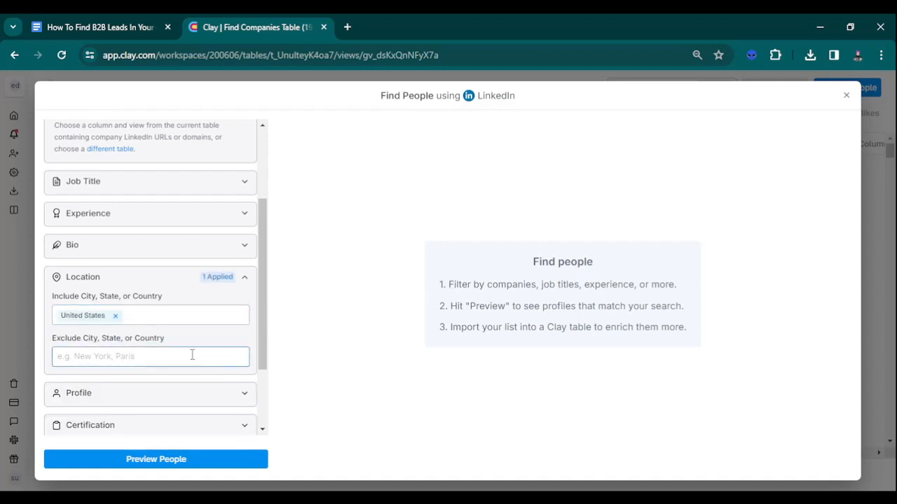
text(hosuton)
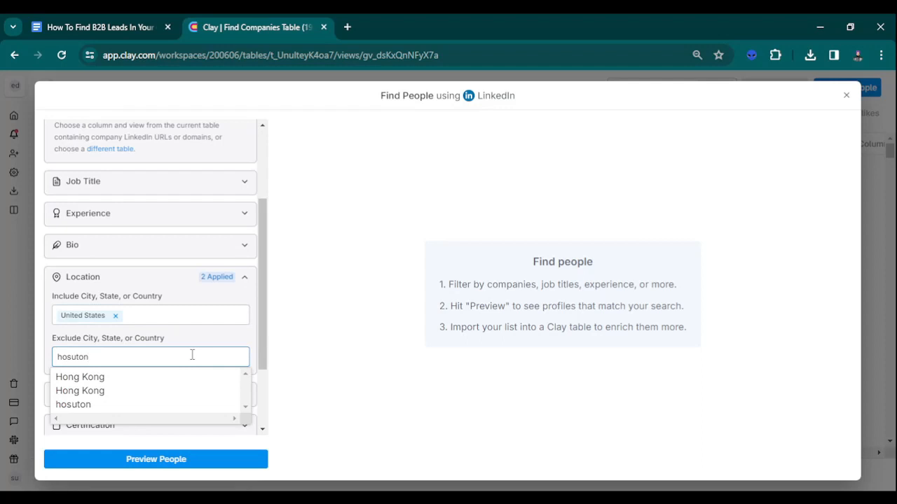
click(133, 405)
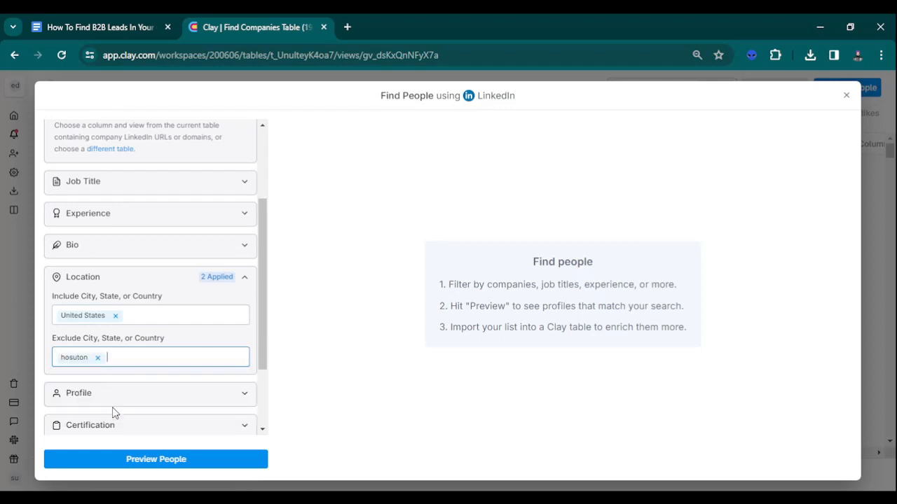
Replace the misspelled excluded location with Houston, check the company source settings, and preview the matching people.
click(98, 358)
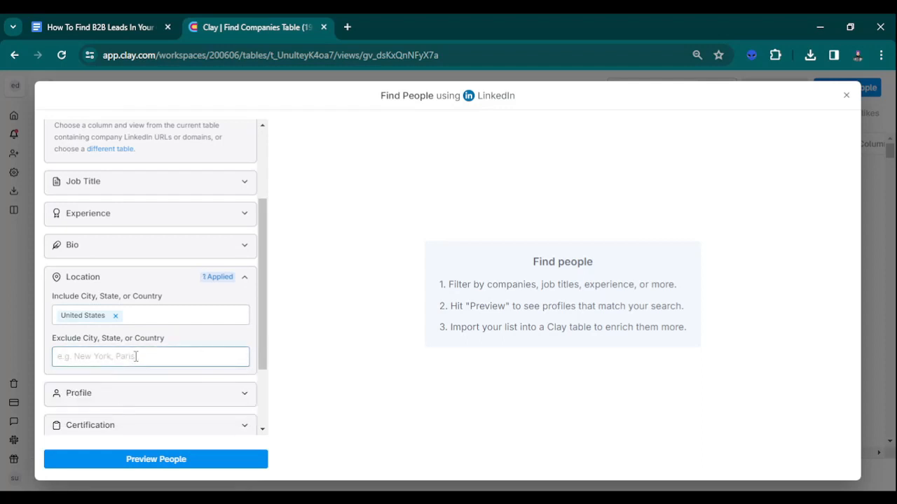
text(houston)
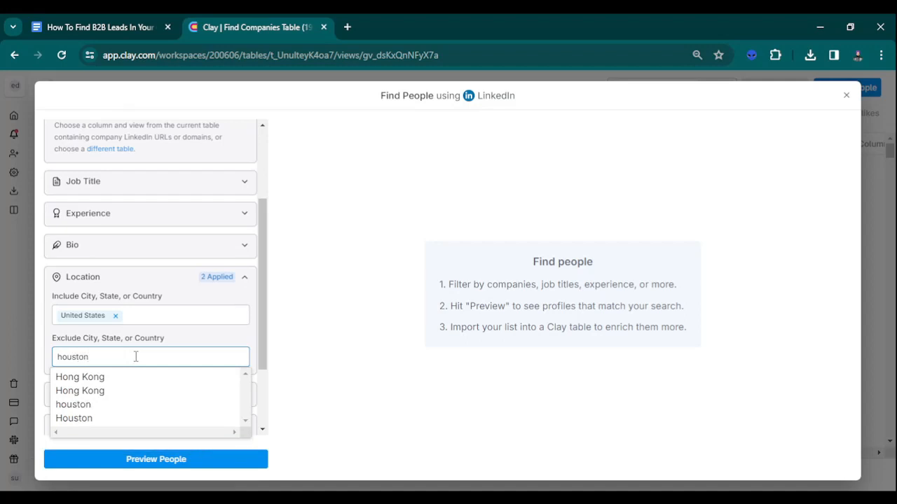
click(189, 418)
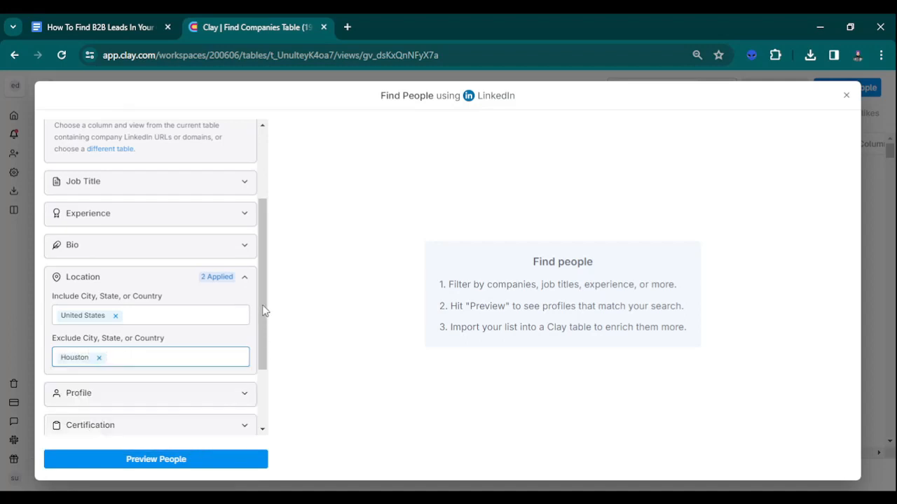
drag(262, 300, 269, 203)
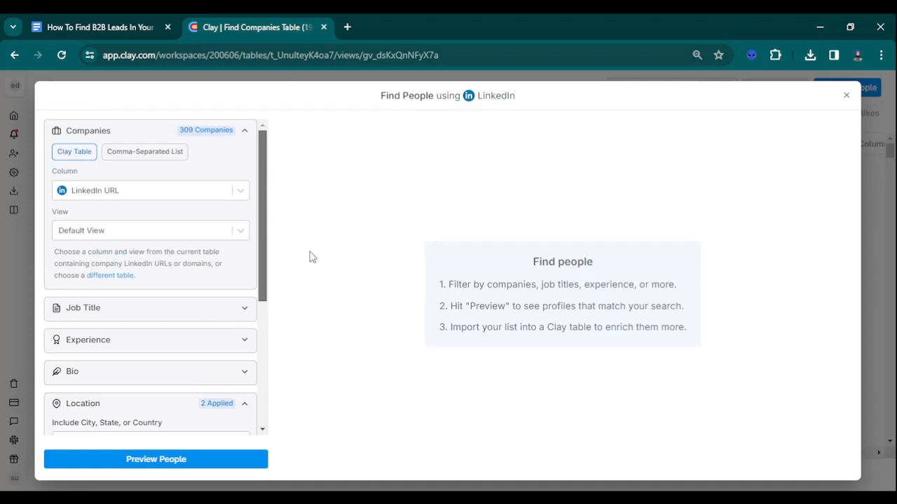
click(229, 461)
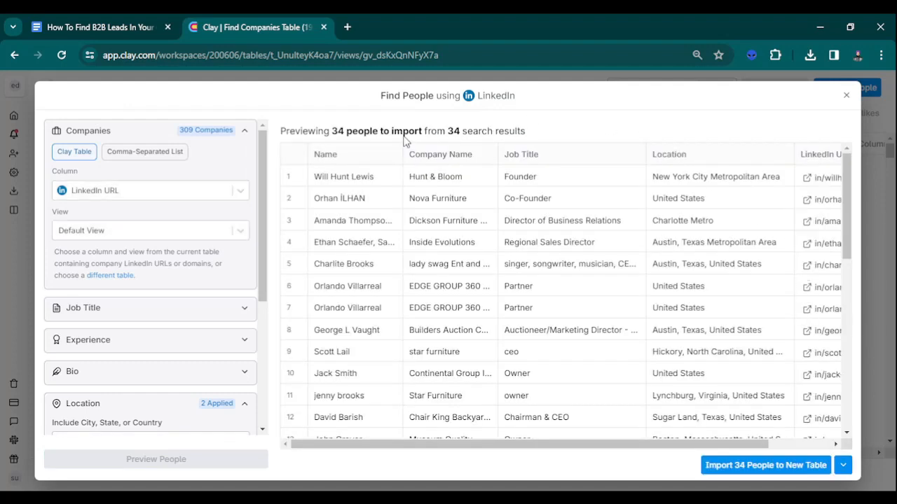
Examine the people preview, checking the result count, job titles, locations and LinkedIn URLs.
drag(337, 132, 532, 143)
click(578, 124)
drag(616, 448, 679, 445)
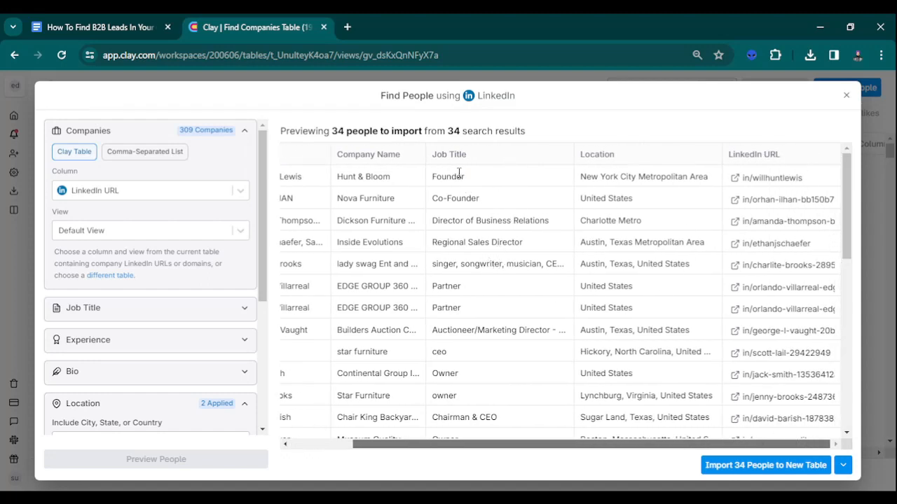
drag(482, 220, 439, 221)
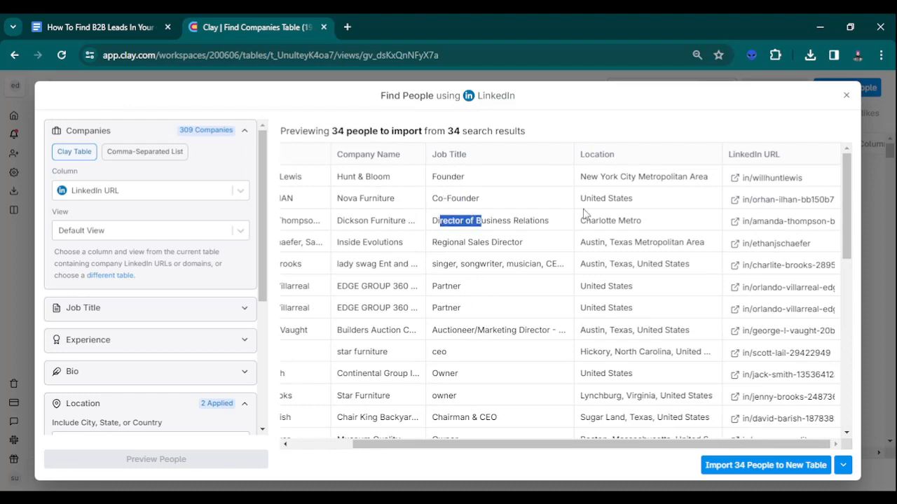
click(607, 116)
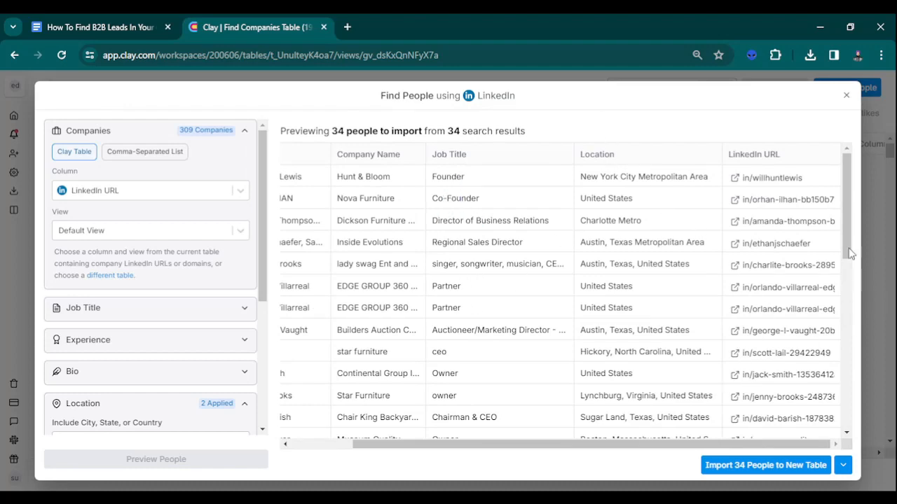
drag(848, 251, 839, 434)
scroll(835, 342, up, 10)
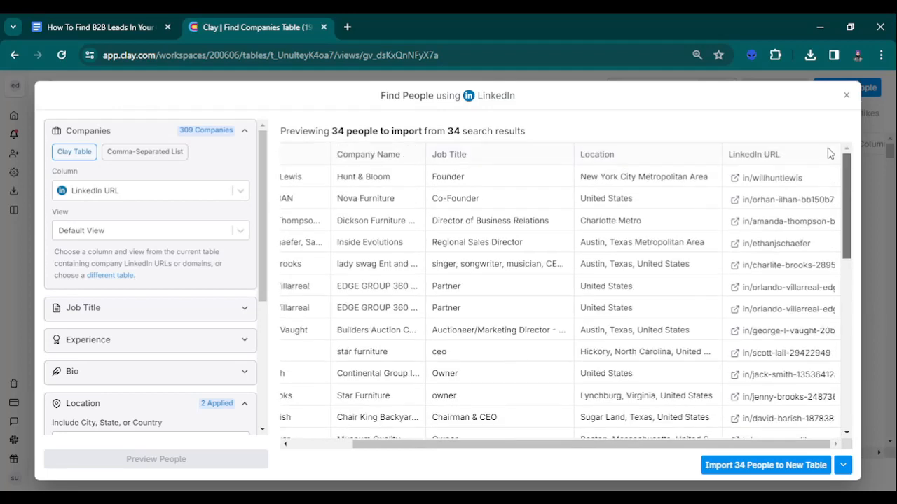
Import the previewed people into a new table with the Personal Email enrichment added, and dismiss the import source details.
click(739, 471)
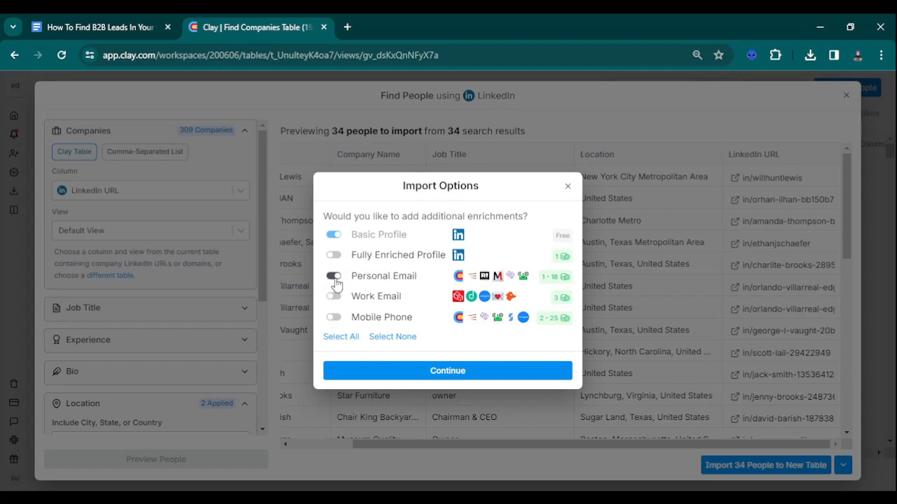
click(334, 277)
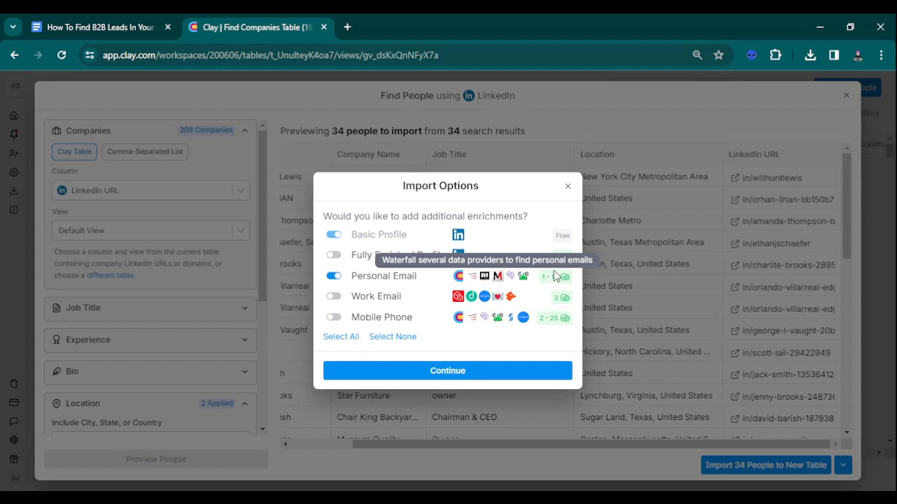
click(484, 373)
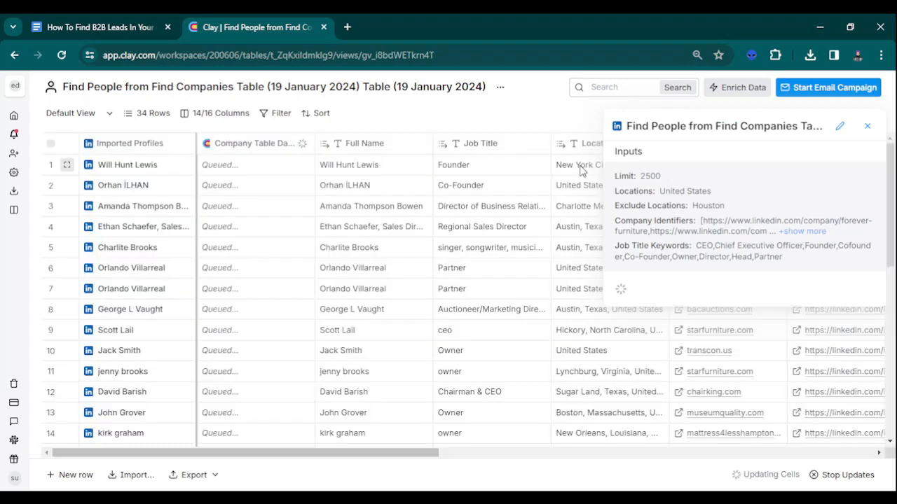
click(869, 130)
Delete the third Find Personal Email provider column and the Find Personal Email (2) column from the people table.
drag(392, 454, 637, 454)
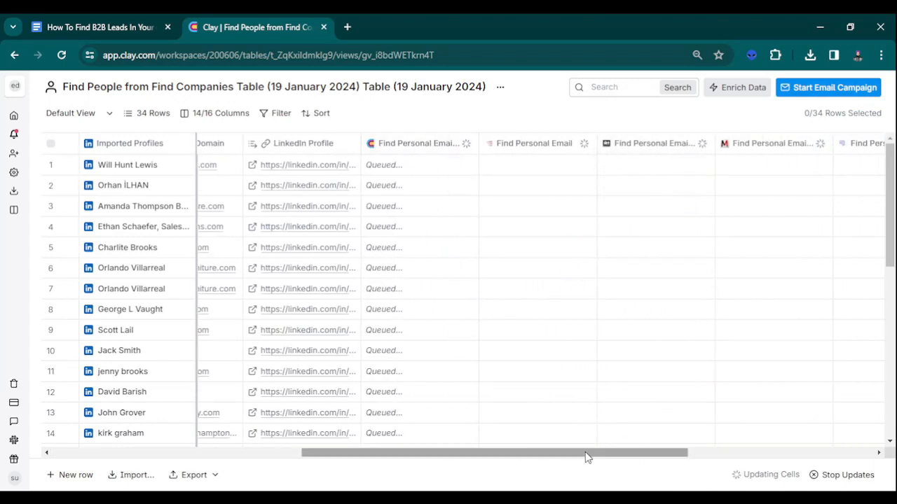
drag(587, 457, 645, 455)
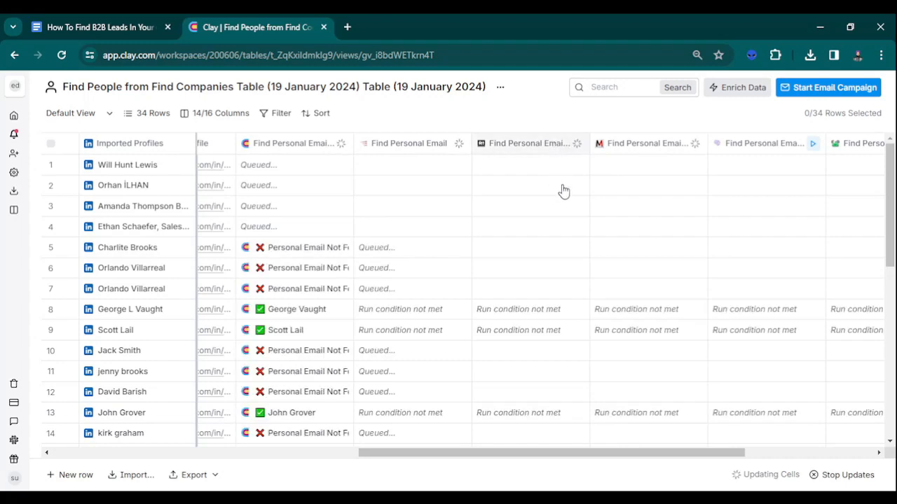
click(529, 143)
click(530, 400)
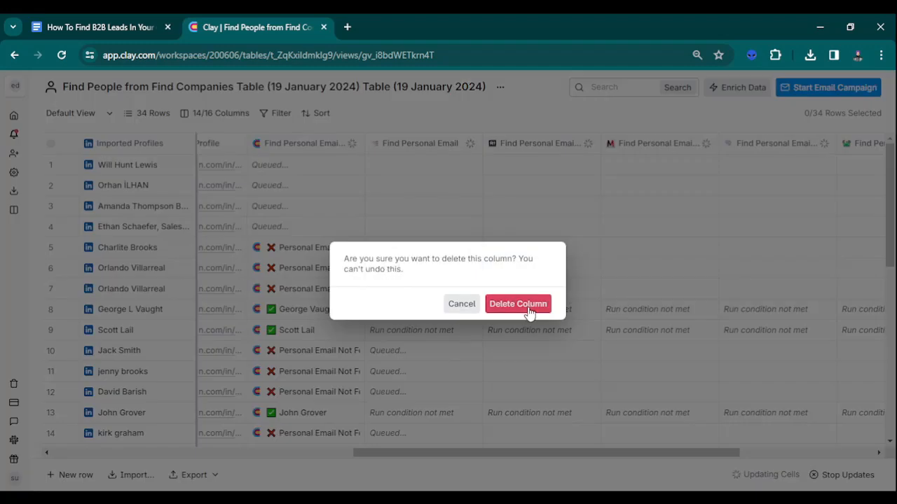
click(522, 306)
click(673, 147)
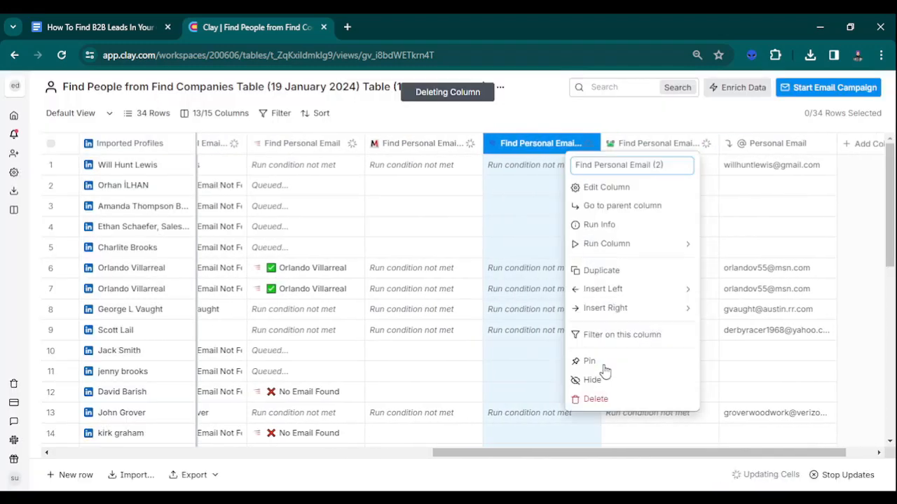
click(531, 386)
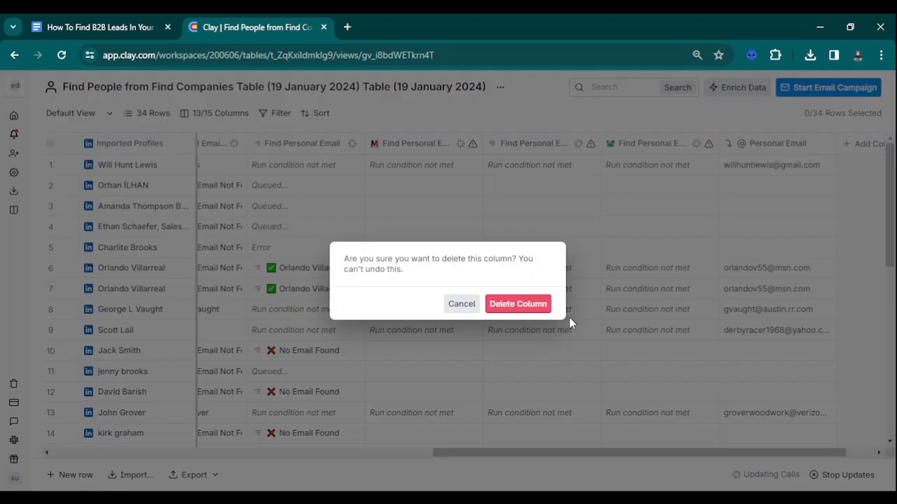
click(517, 306)
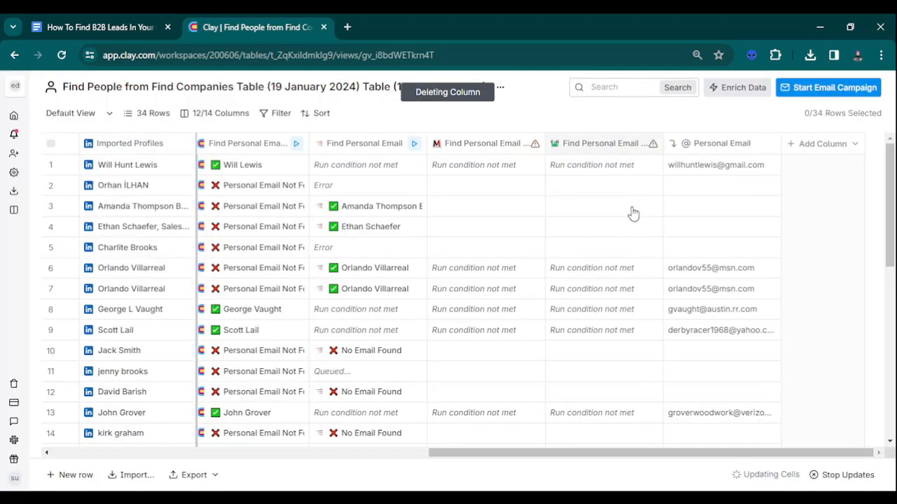
Delete the last two remaining Find Personal Email provider columns before Personal Email, keeping only the first two providers.
click(603, 143)
click(567, 380)
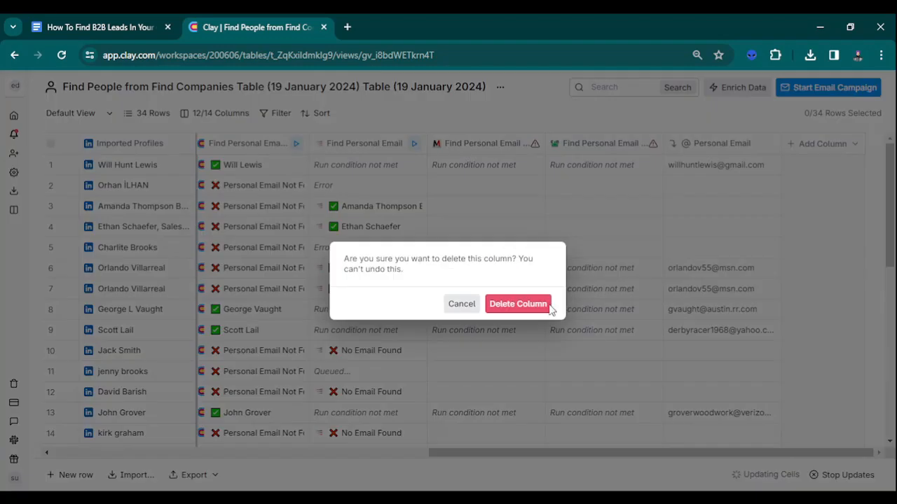
click(551, 307)
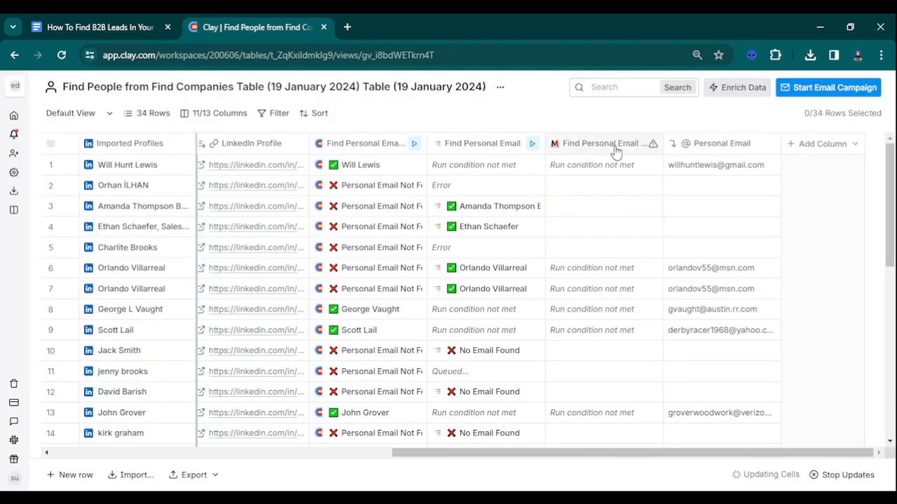
click(614, 147)
click(565, 380)
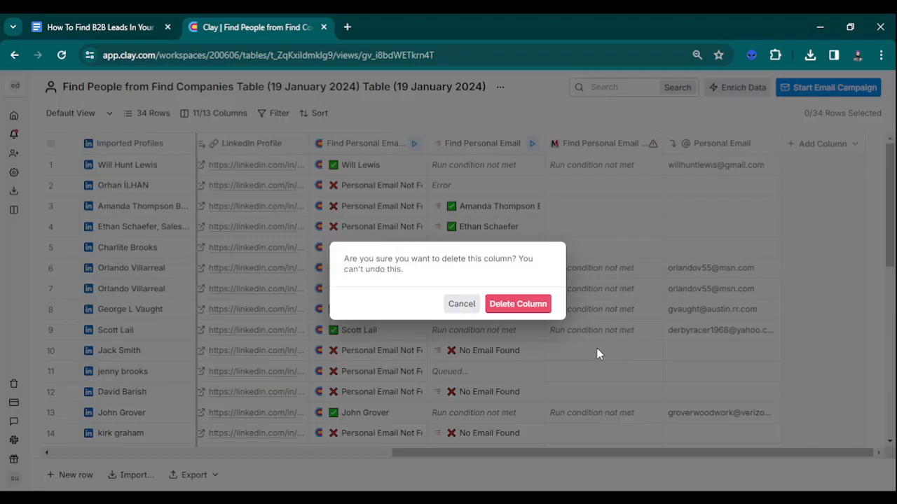
click(508, 307)
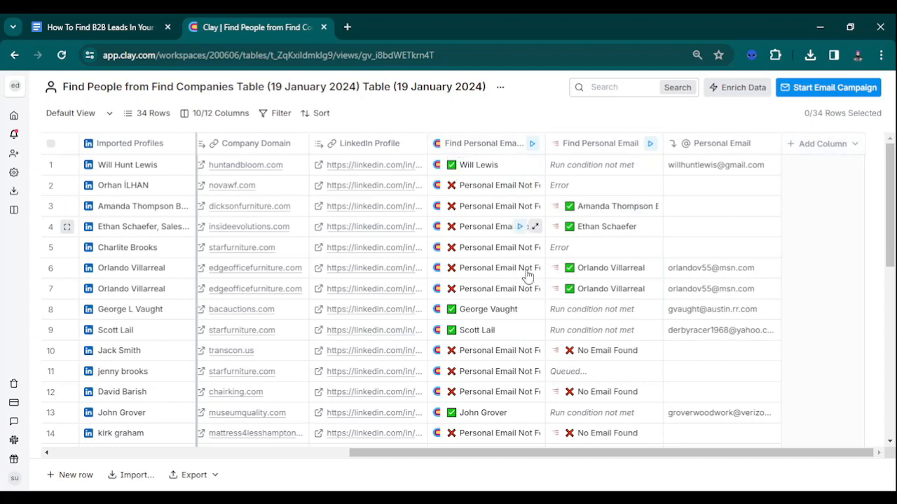
Add Contact Personal Email as a new column from the third row's second-provider Find Personal Email details, and close the details.
click(597, 212)
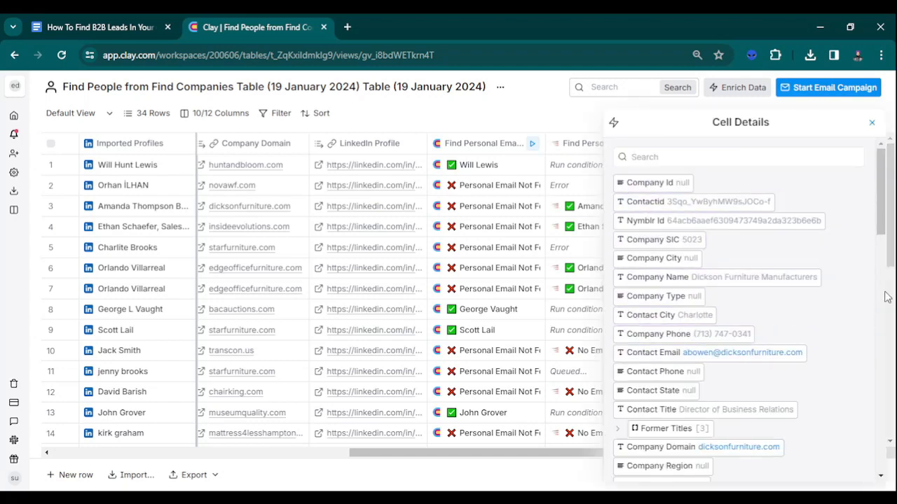
scroll(883, 261, down, 5)
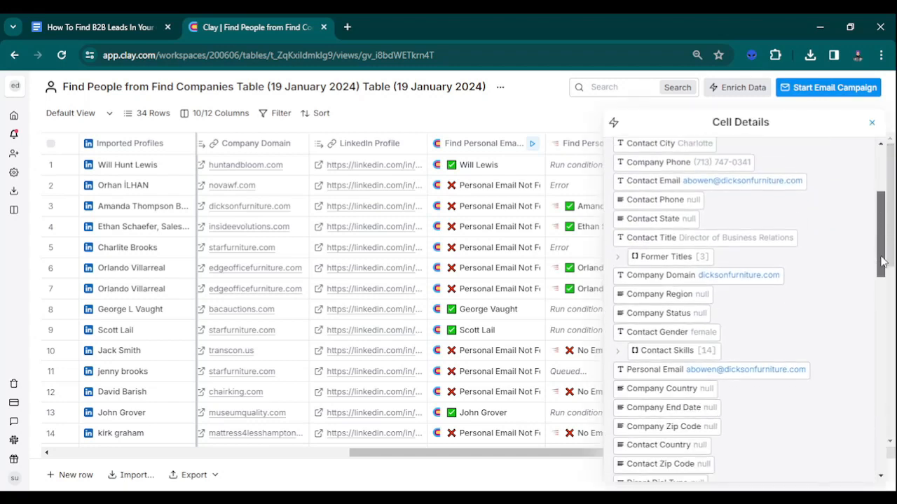
drag(882, 261, 873, 459)
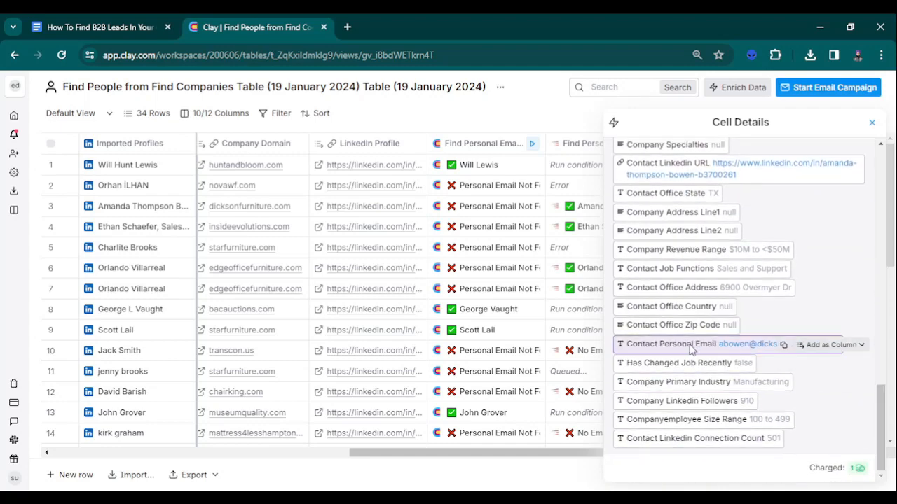
click(829, 345)
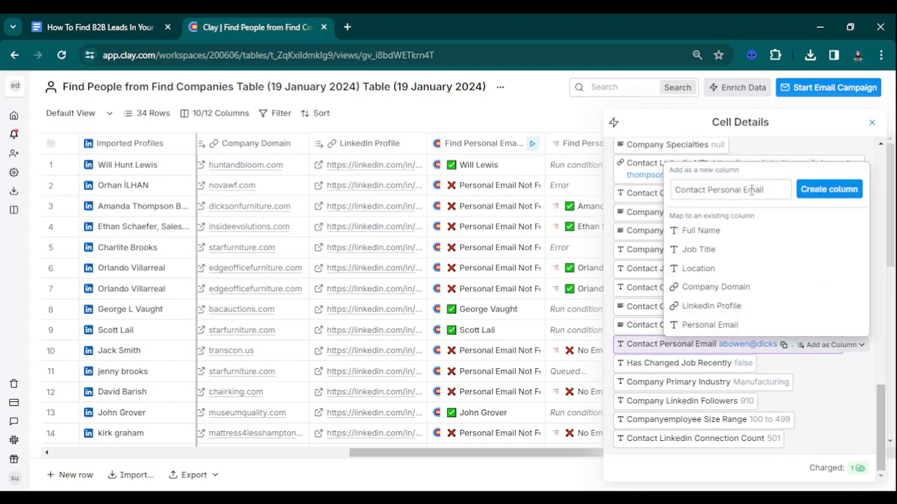
triple_click(727, 191)
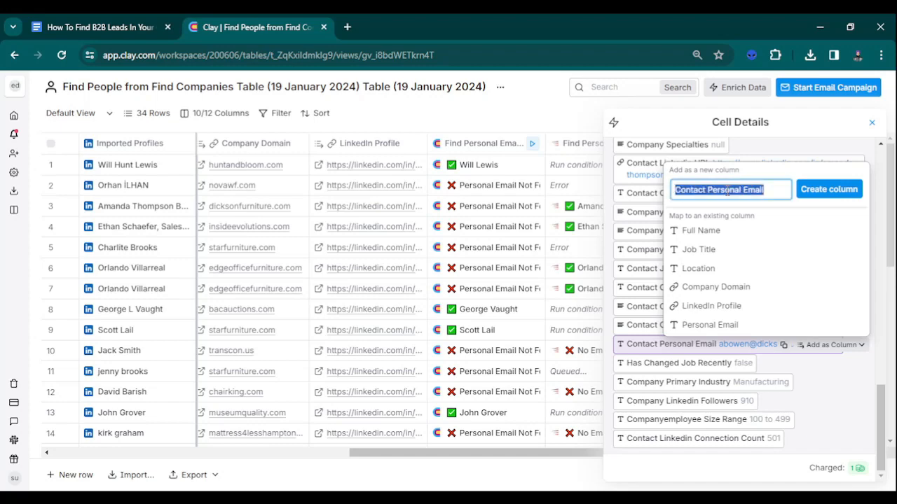
click(769, 194)
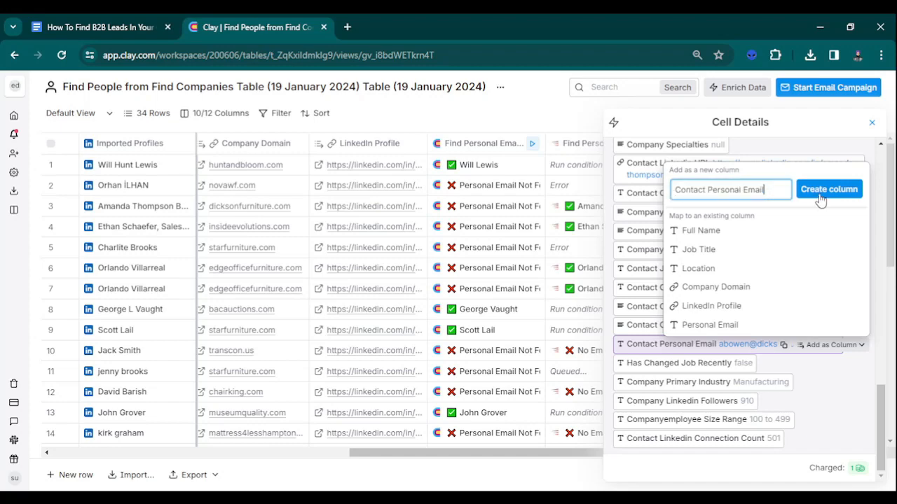
click(830, 191)
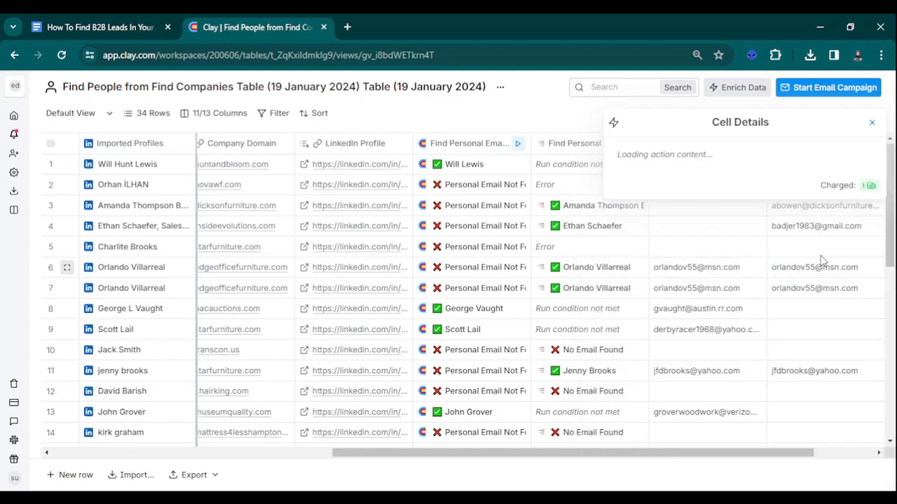
drag(517, 456, 585, 456)
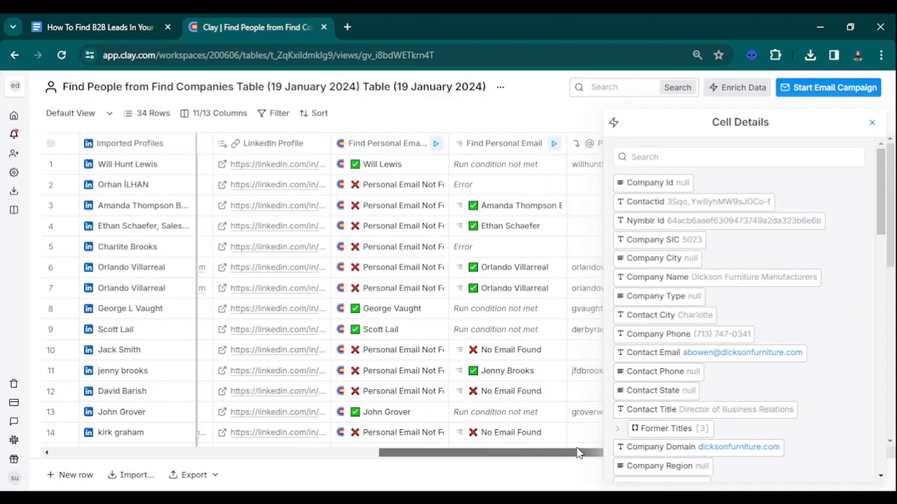
click(871, 124)
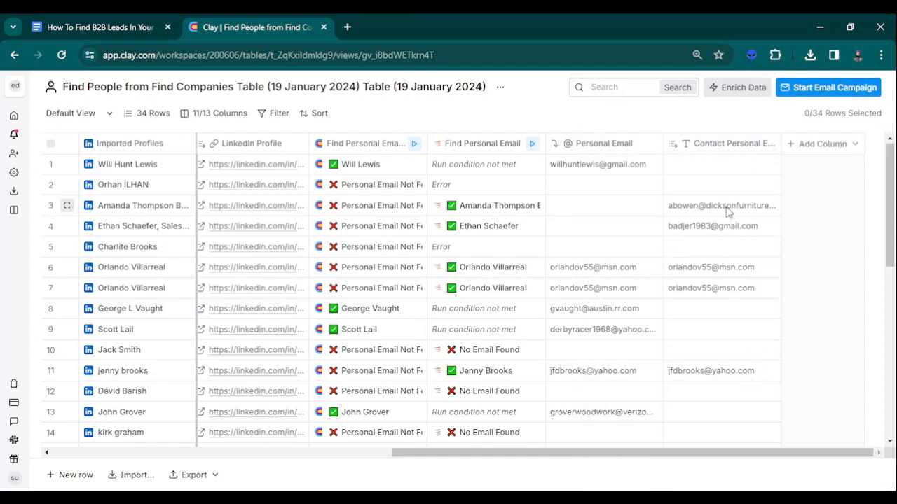
Look through the table's email columns, download the current view as a CSV, and dismiss the export confirmation.
drag(891, 179, 881, 394)
drag(892, 342, 891, 147)
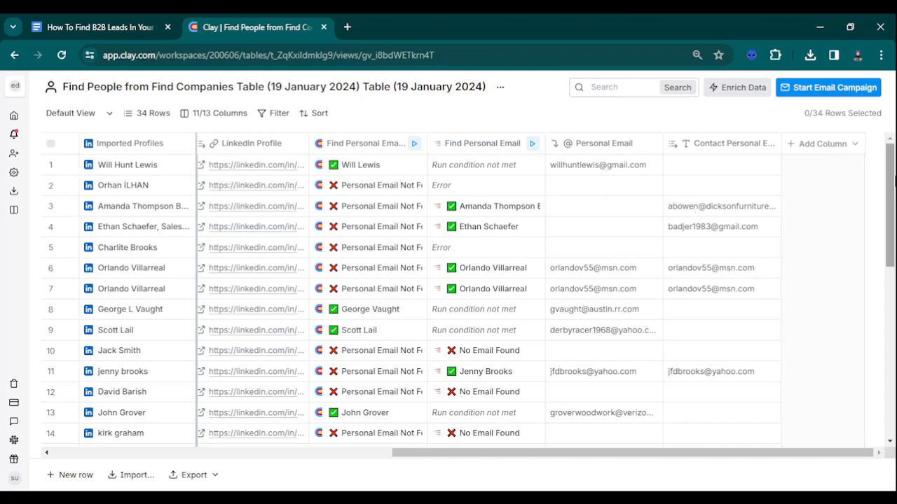
click(197, 479)
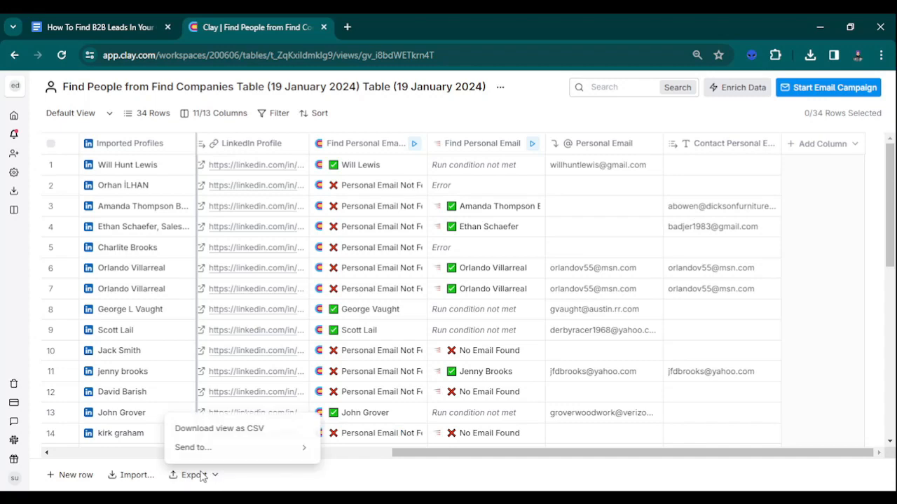
click(279, 433)
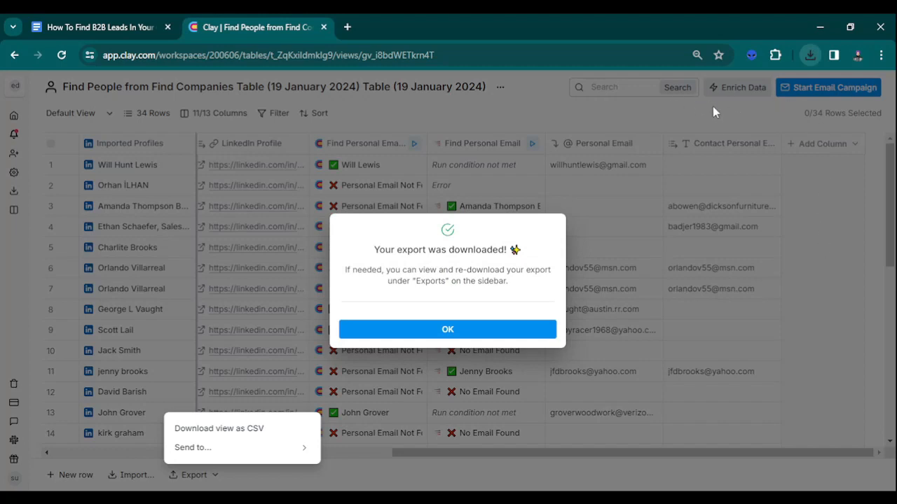
click(821, 339)
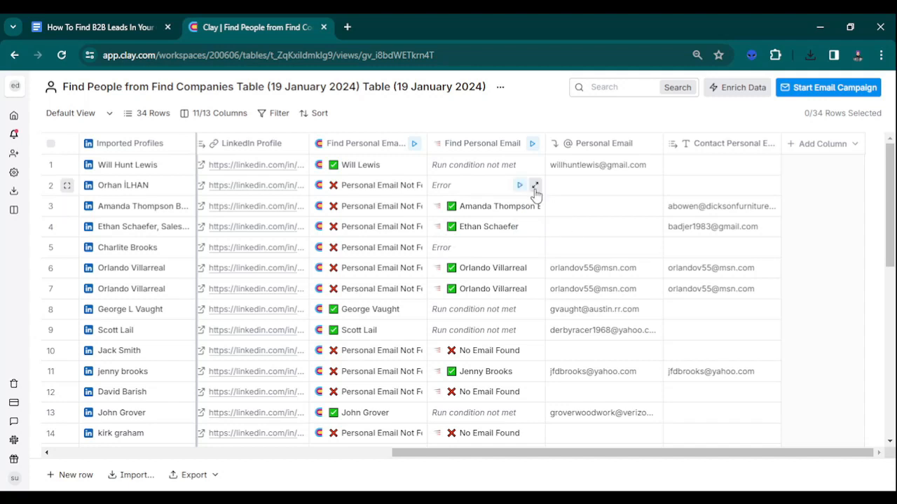
Open edmfeed.com in a new browser tab and look through its home page from the contact form down to the footer.
mouse_move(544, 122)
click(348, 28)
text(e)
key(Return)
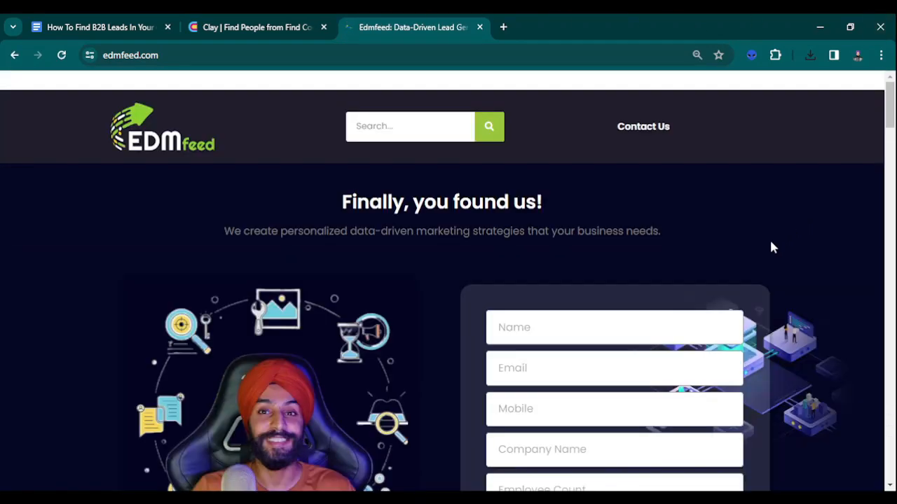
drag(892, 117, 892, 127)
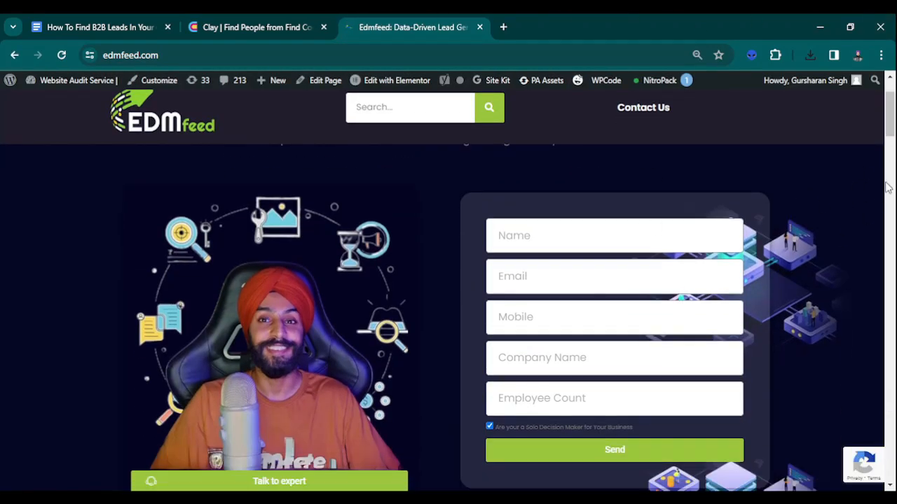
drag(887, 188, 888, 463)
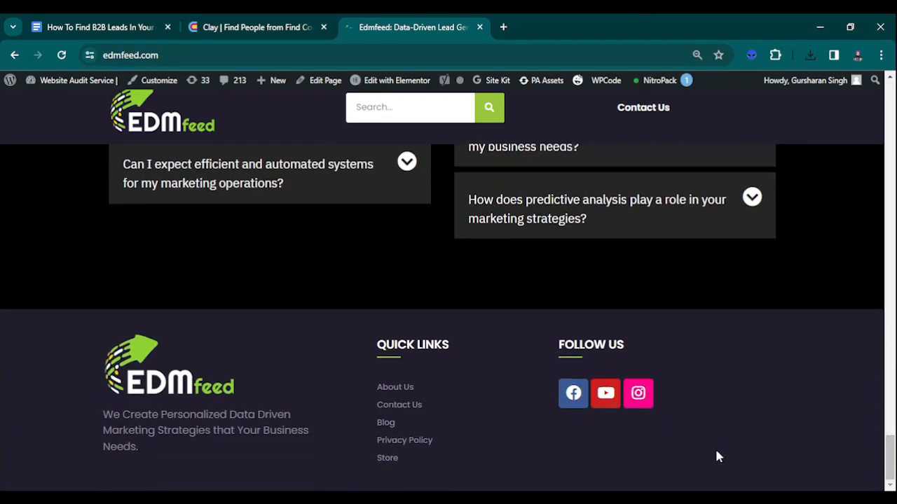
Open the footer's Store link in a separate tab, look through the store's products and courses, and return to the Edmfeed home page.
ctrl+click(387, 463)
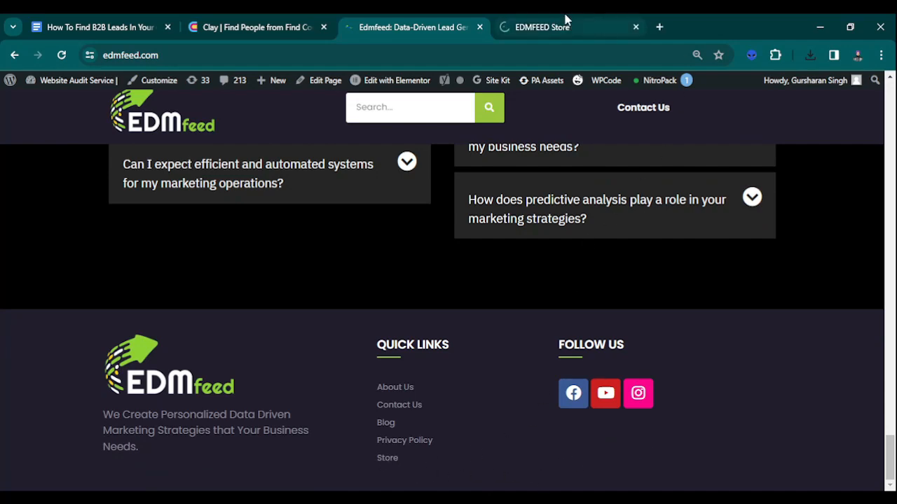
click(566, 21)
drag(889, 122, 890, 230)
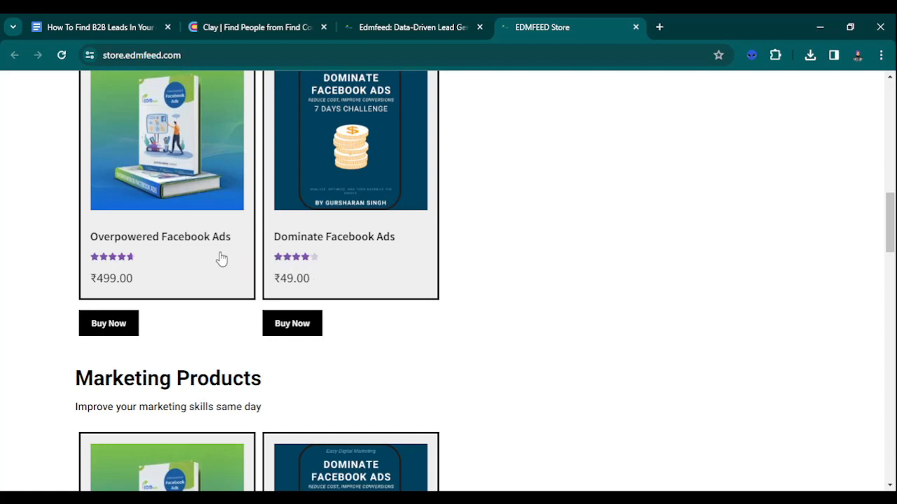
drag(890, 202, 892, 106)
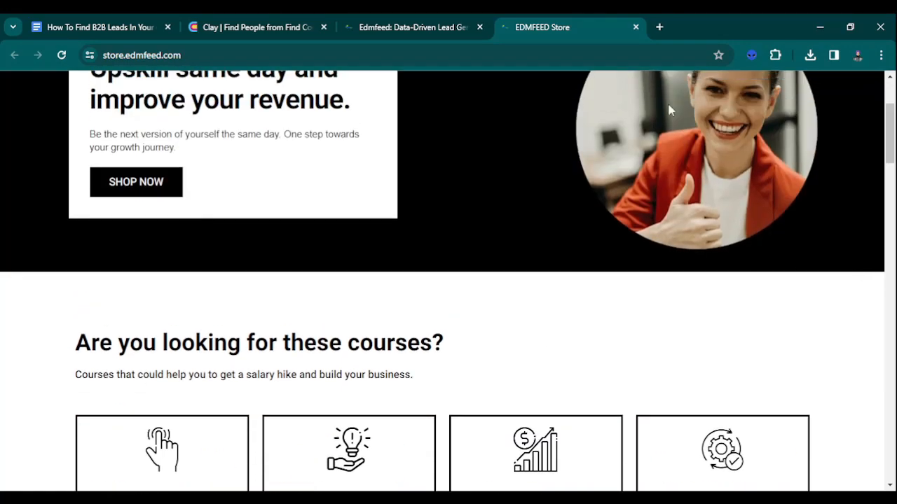
click(445, 27)
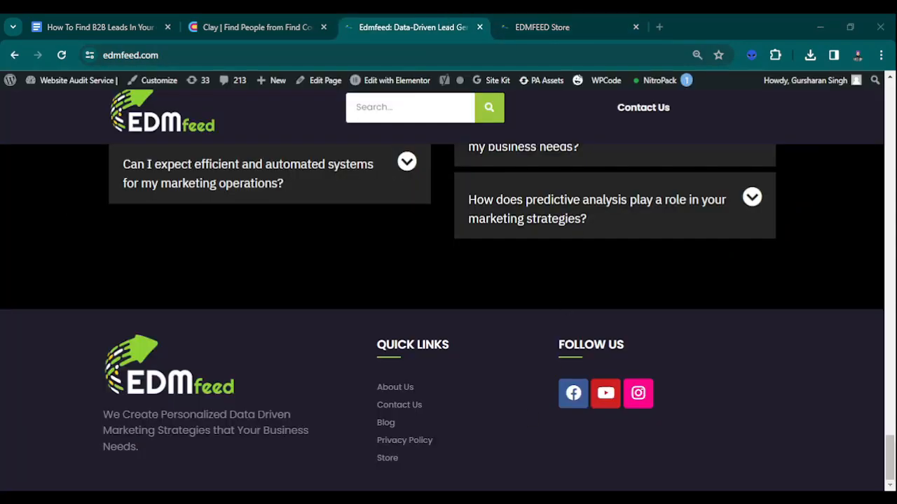